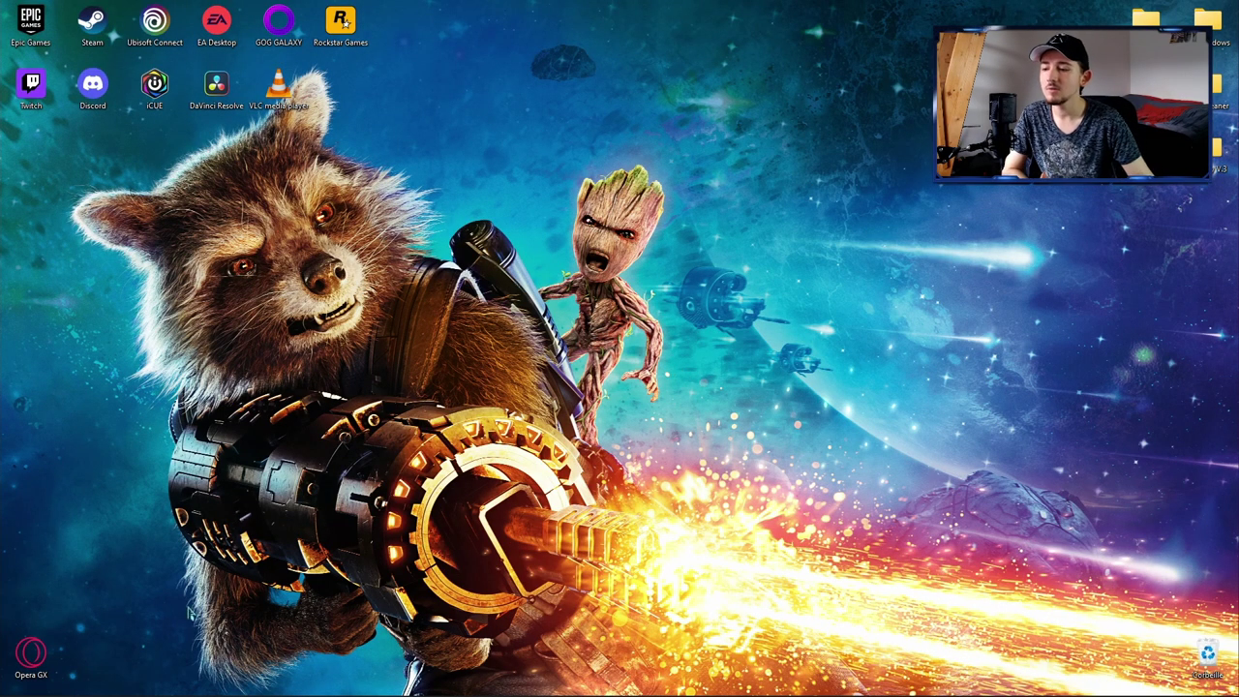
Step: Switch to Opera and open the 'DaVinci Resolve 17 | Blackmagic Design' Google result
mouse_move(55, 690)
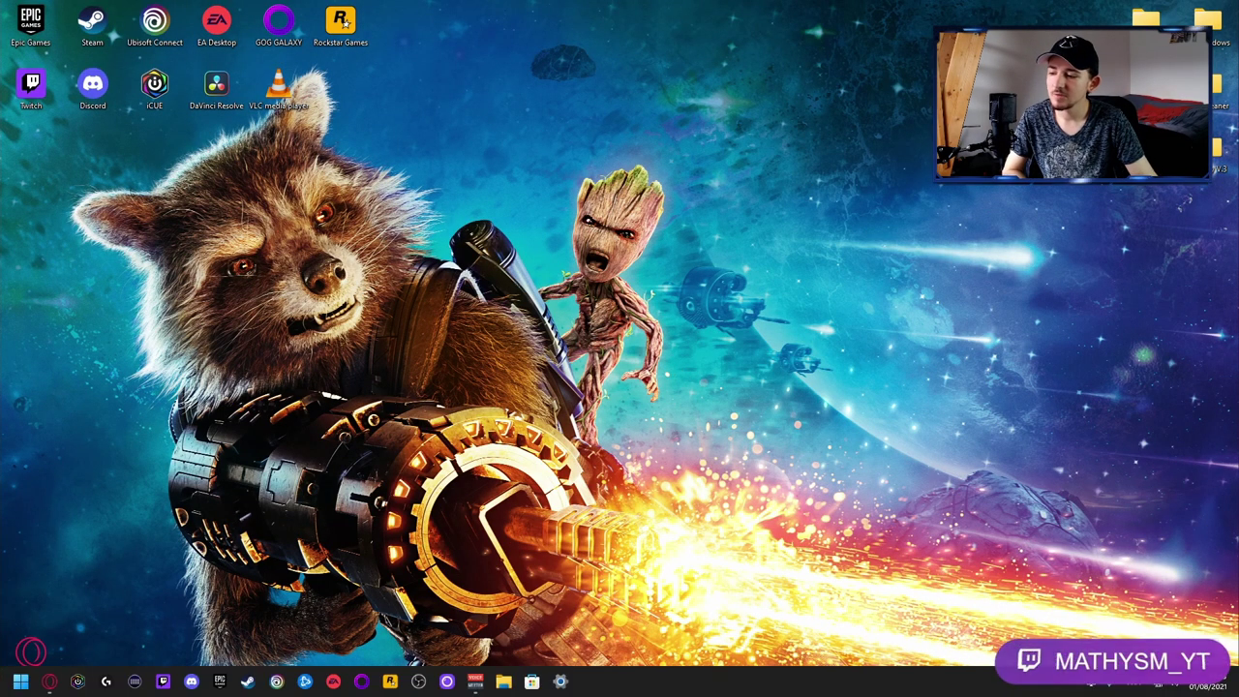
click(50, 683)
drag(208, 94, 117, 116)
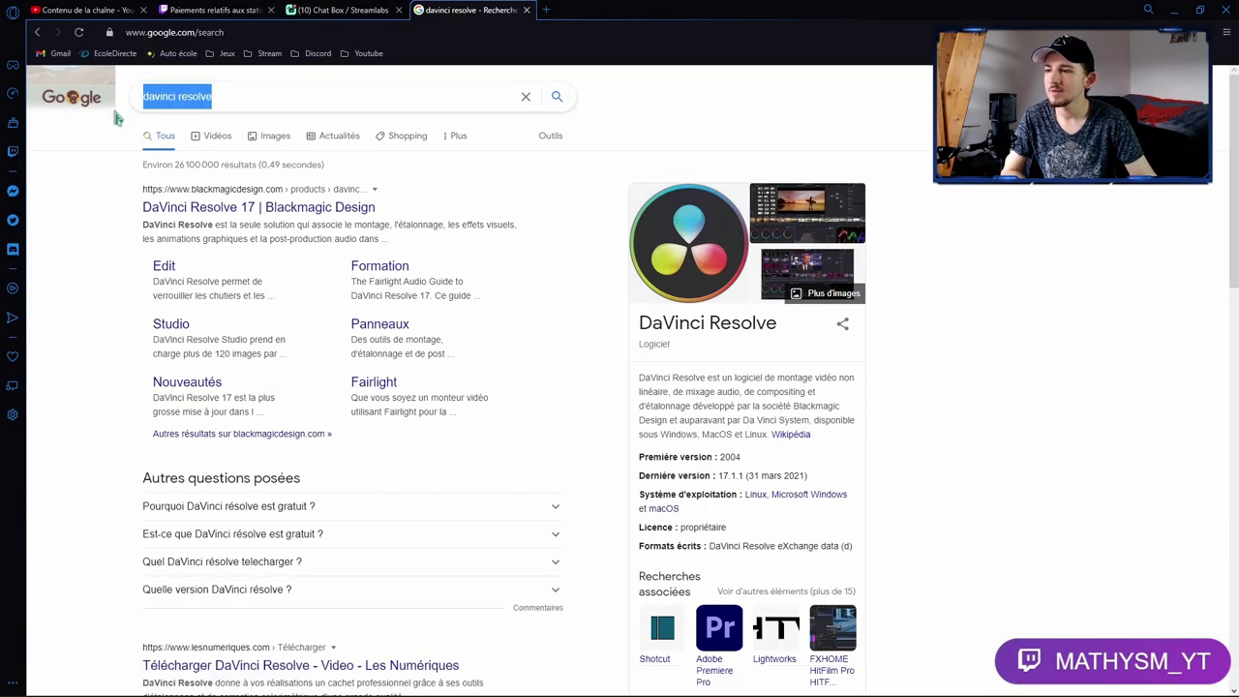
click(114, 219)
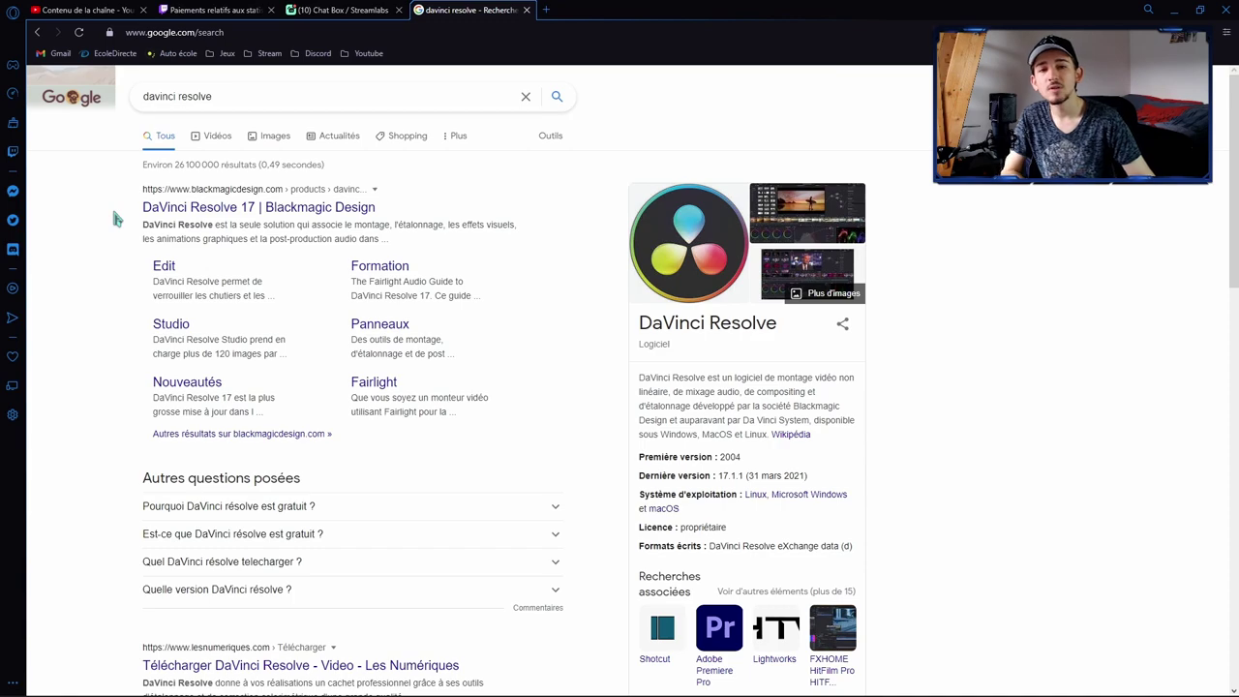
click(163, 208)
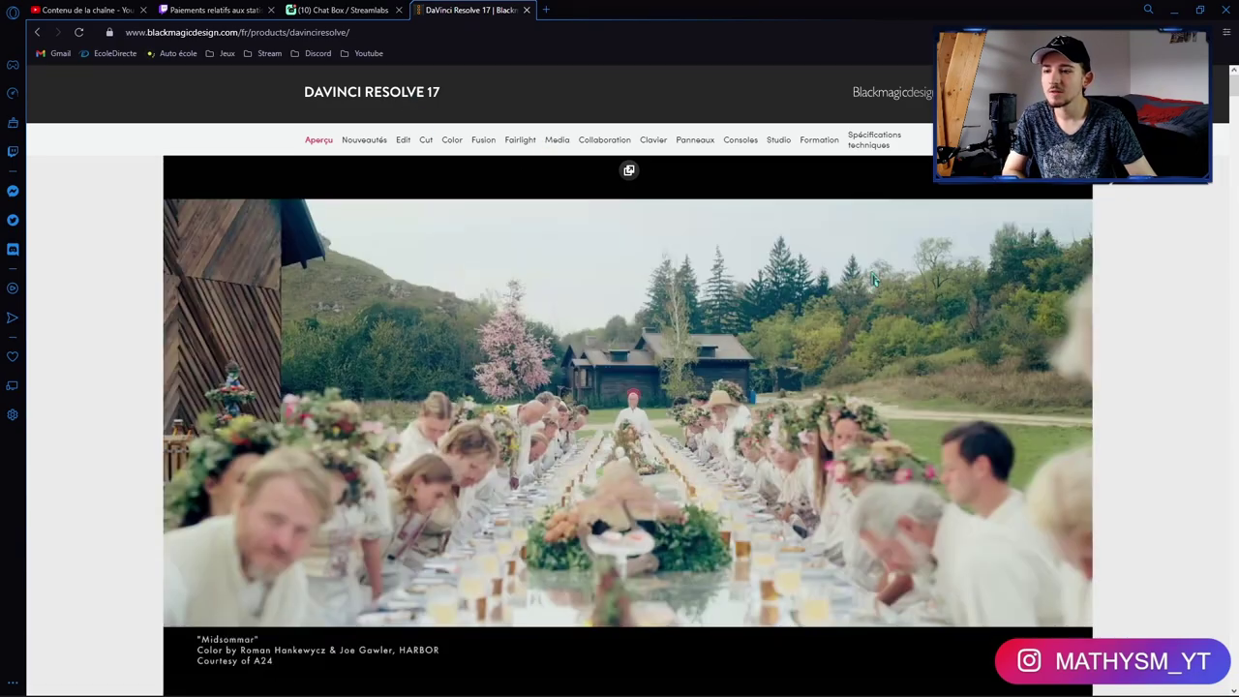
Step: Scroll down the product page's showreel to 'Godzilla: King of the Monsters'
scroll(875, 280, down, 2)
scroll(874, 280, down, 5)
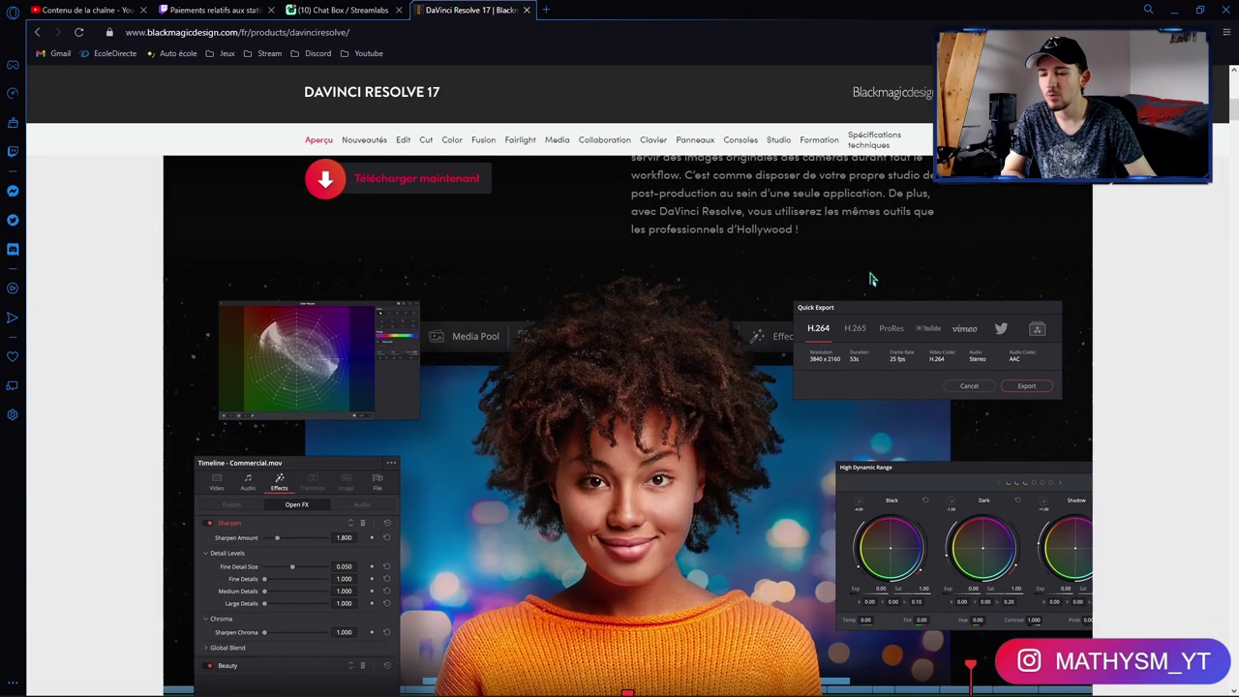
scroll(871, 280, down, 6)
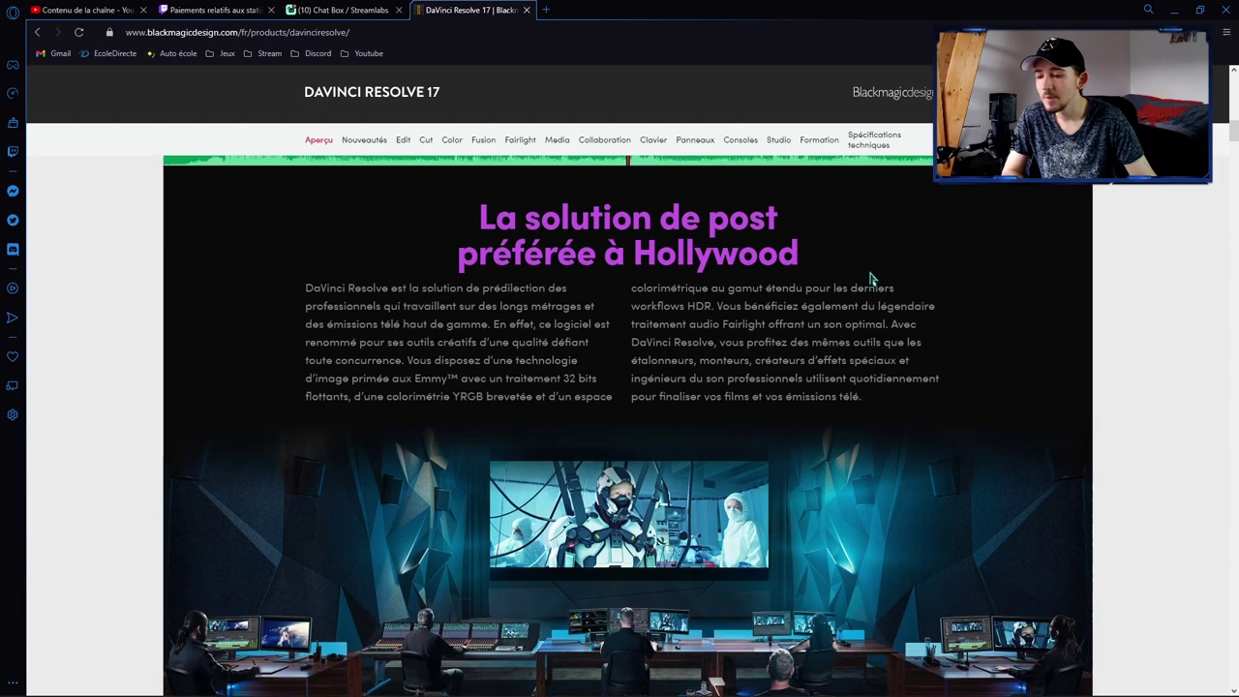
scroll(868, 271, down, 8)
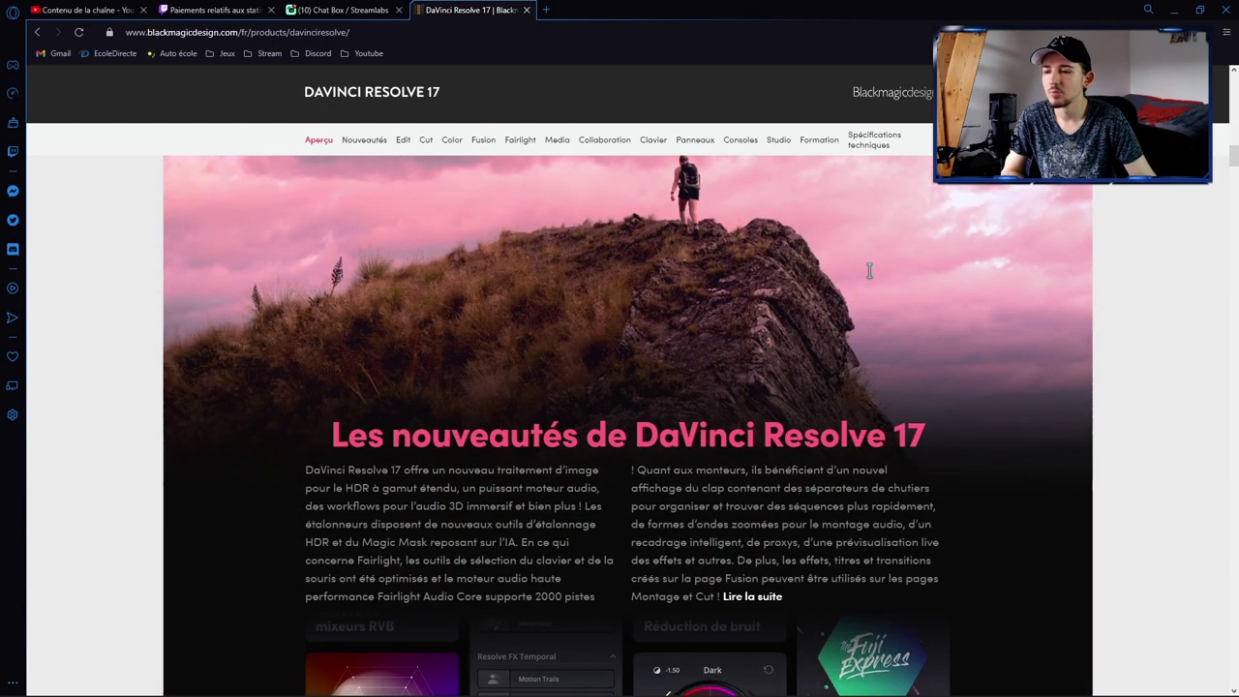
scroll(870, 272, down, 10)
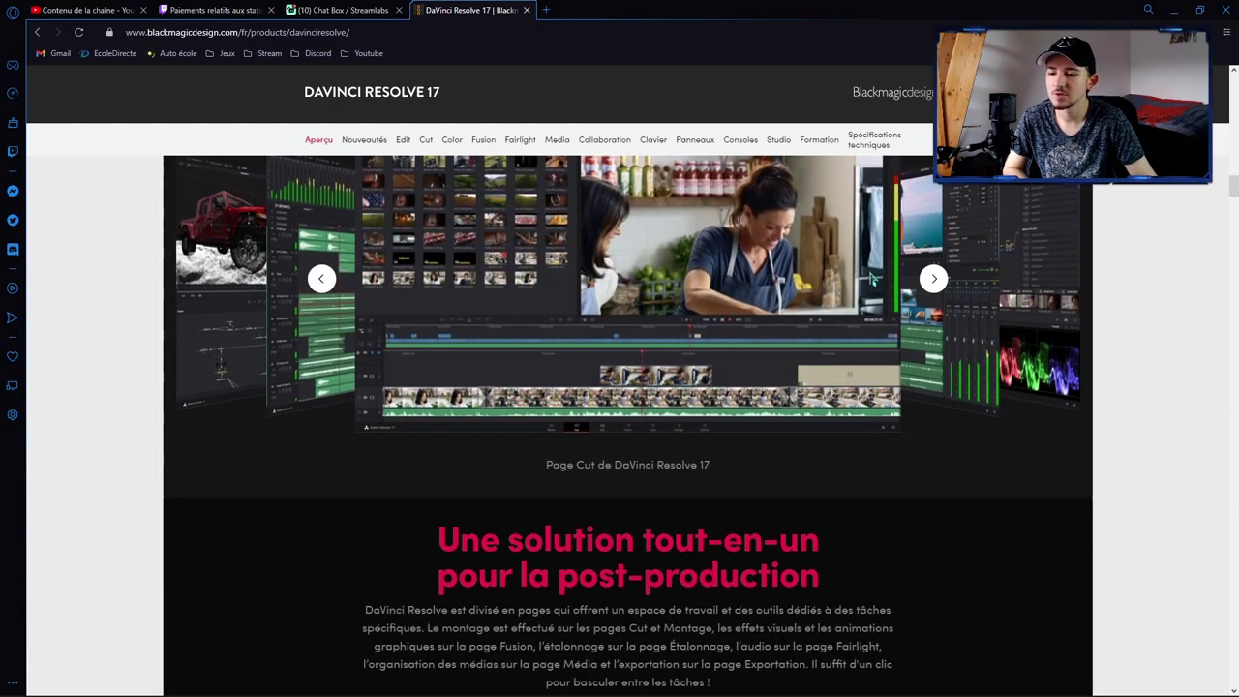
scroll(870, 280, down, 3)
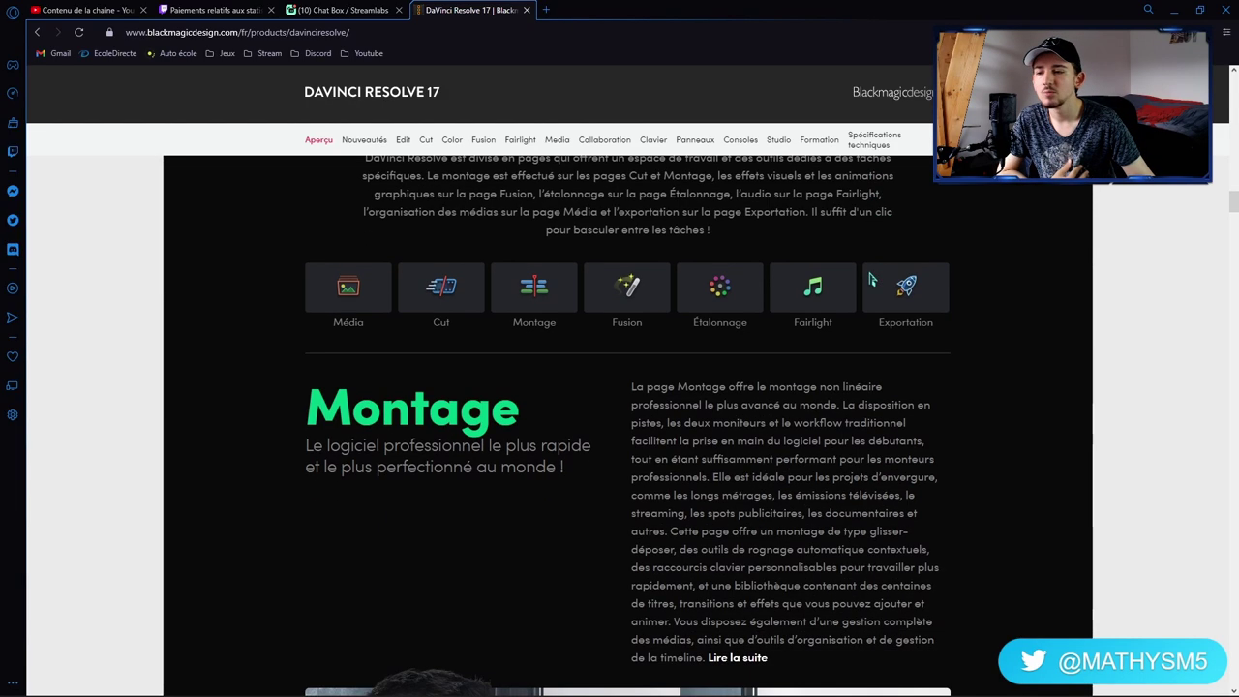
scroll(870, 280, down, 10)
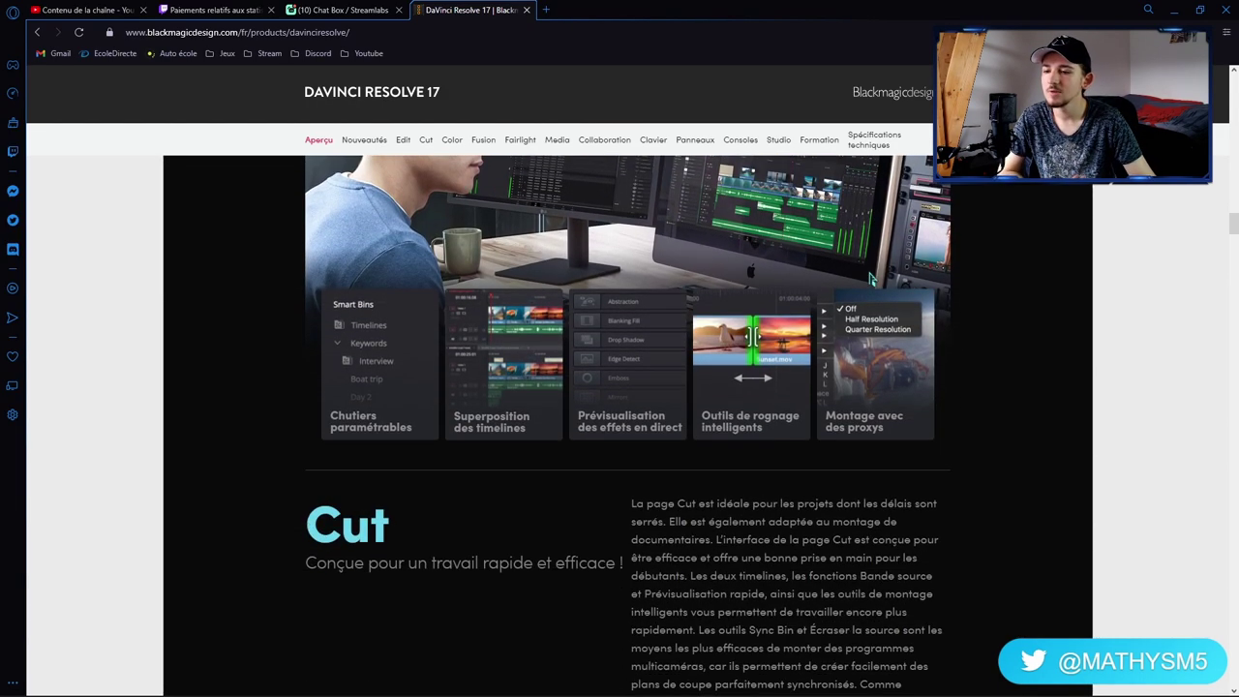
scroll(870, 280, down, 4)
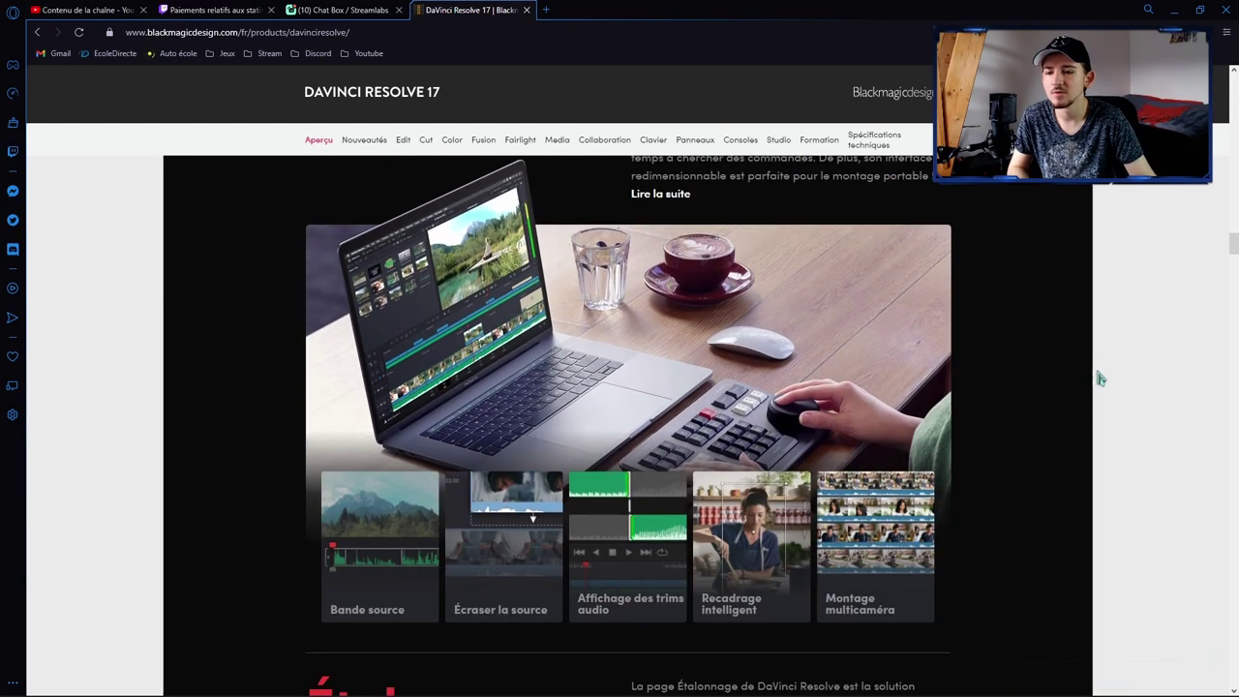
scroll(1095, 369, down, 15)
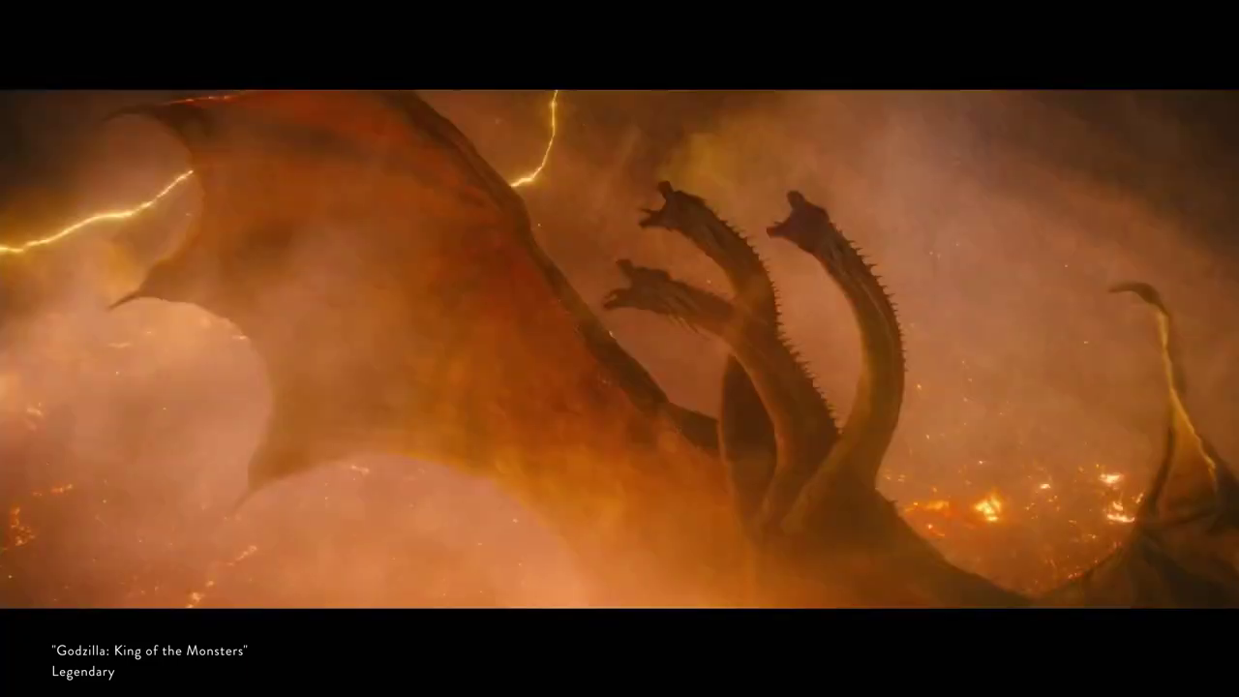
key(Escape)
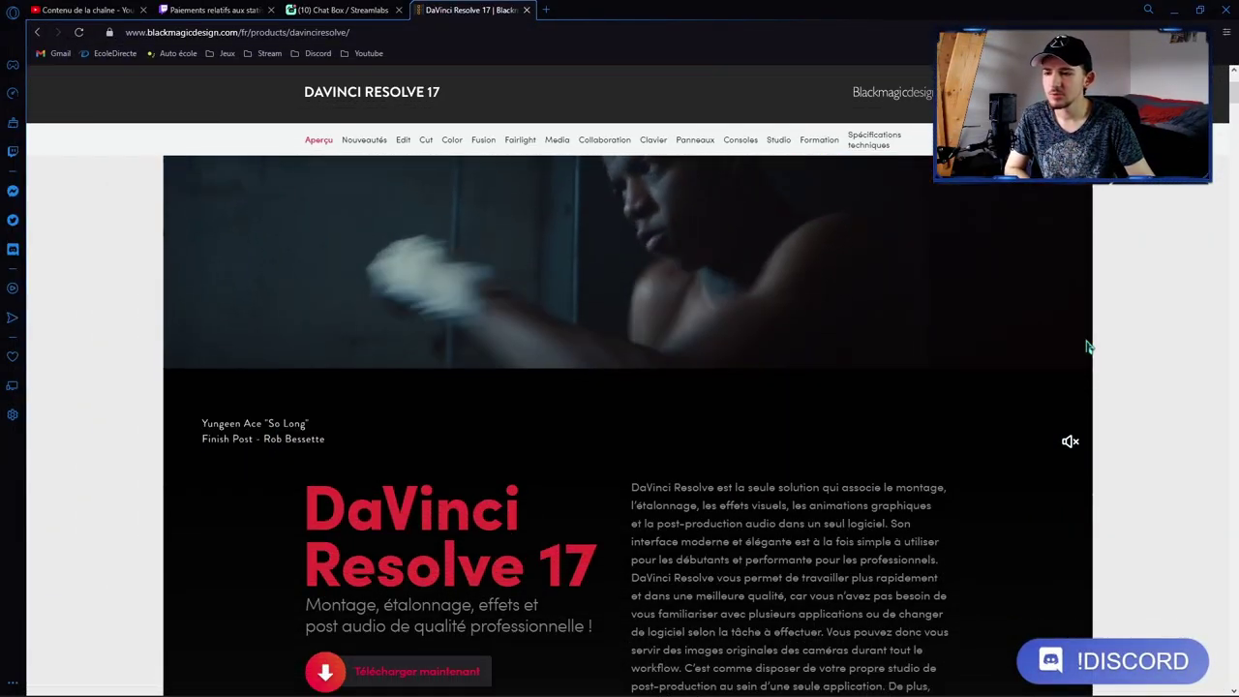
Step: Scroll back to 'Télécharger maintenant' and bring up the DaVinci Resolve download options
scroll(1089, 347, down, 2)
scroll(1088, 347, down, 3)
scroll(1070, 346, up, 1)
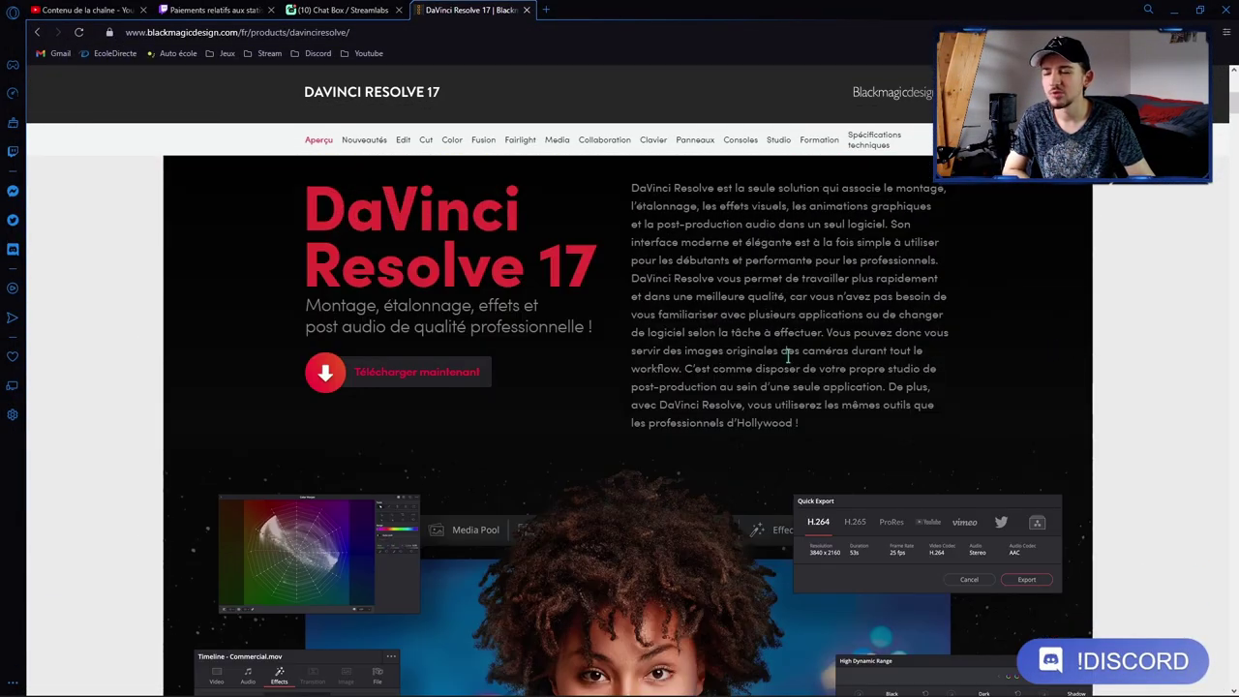
click(448, 376)
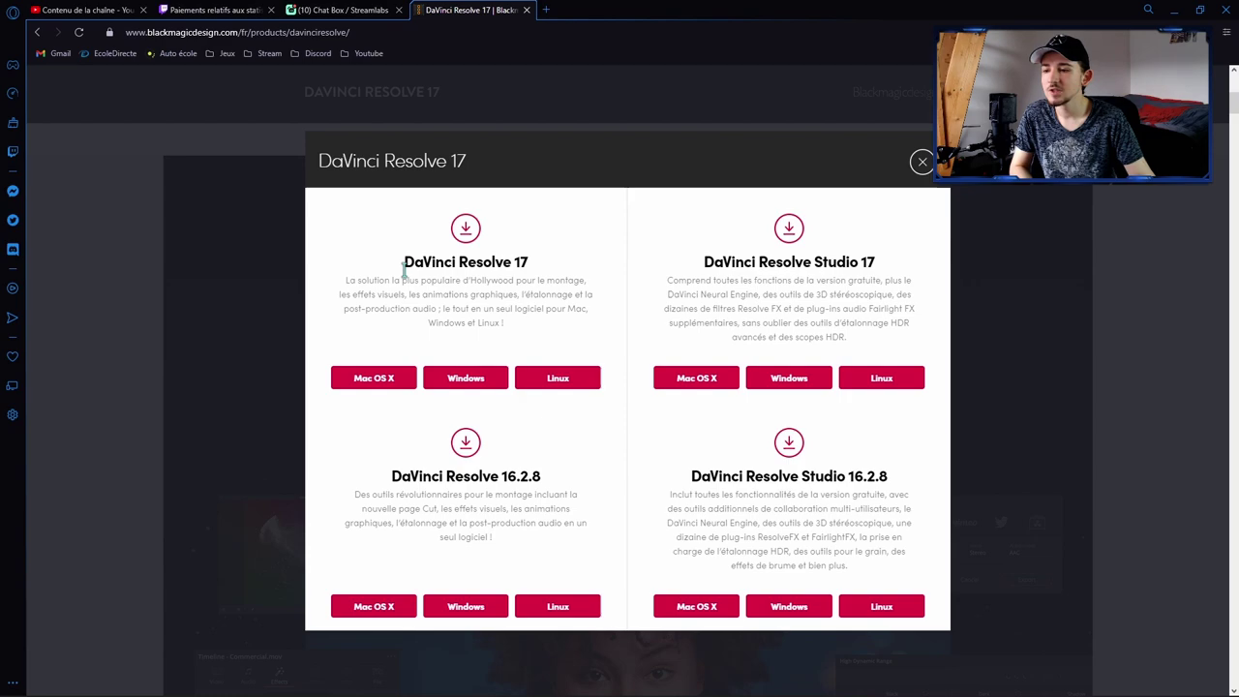
Step: Highlight the DaVinci Resolve 17, Studio 17 and 16.2.8 edition headings in turn
drag(403, 269, 550, 267)
click(552, 266)
drag(704, 262, 880, 262)
click(882, 261)
drag(392, 476, 551, 477)
click(551, 474)
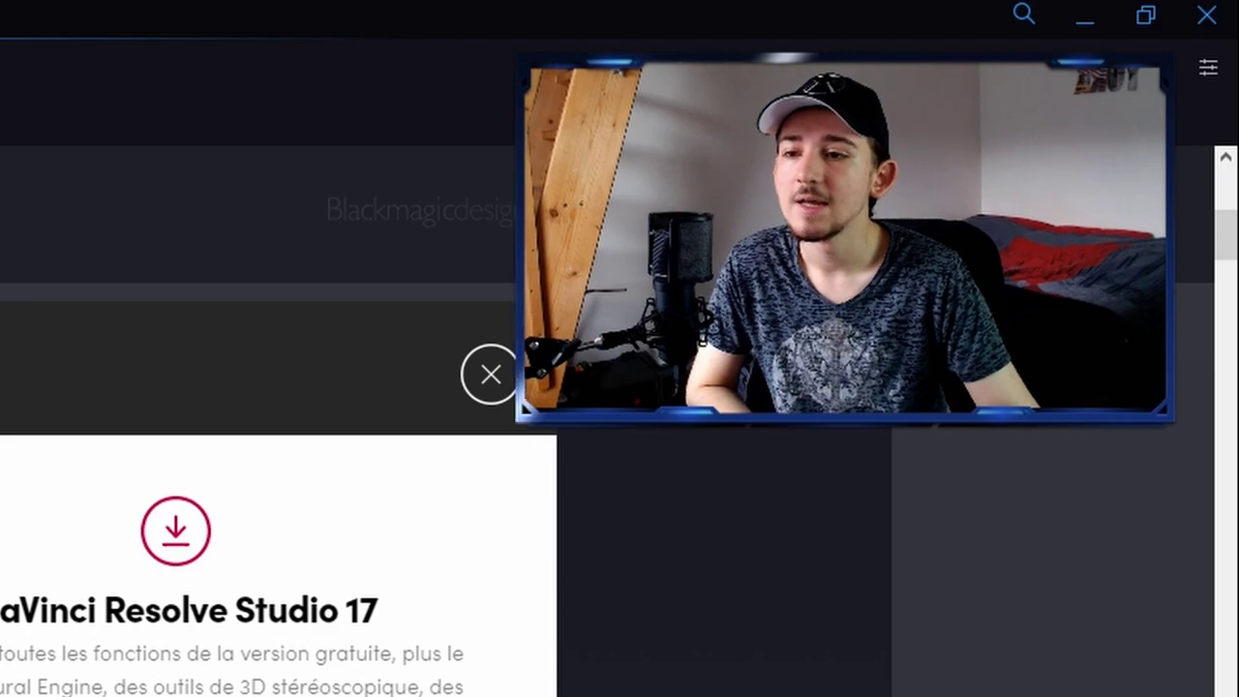
Step: Choose Windows under the free DaVinci Resolve 17 to reach the registration form
drag(0, 610, 423, 623)
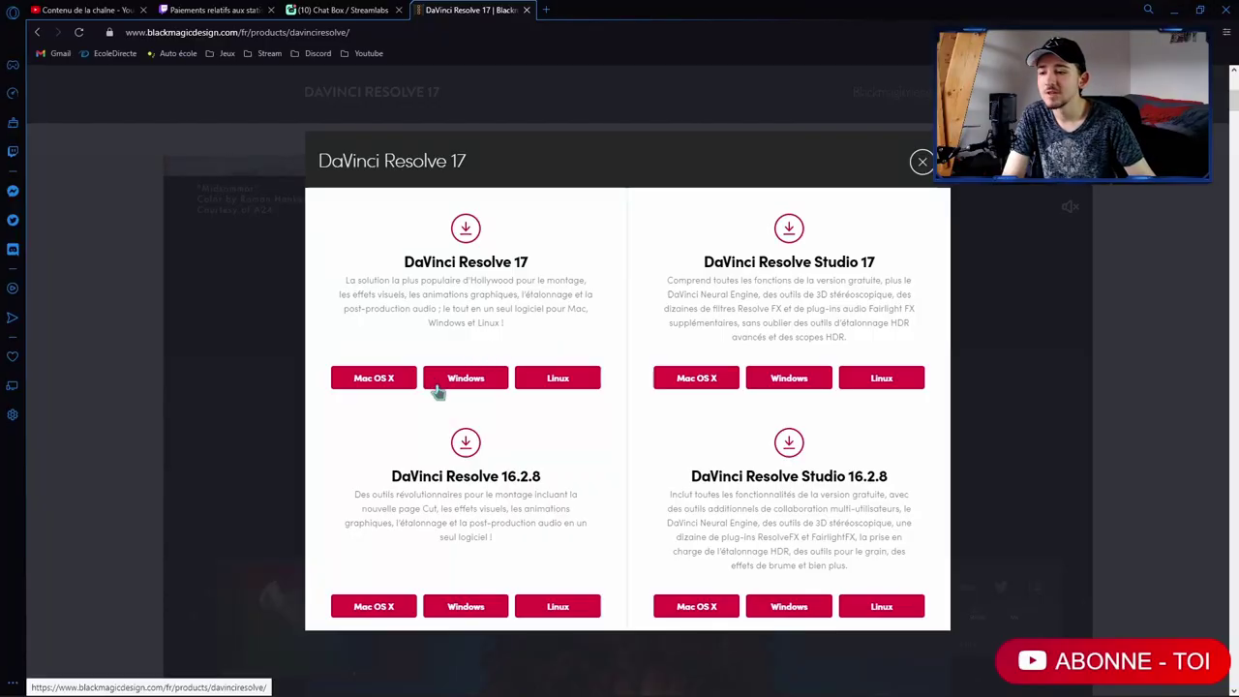
click(436, 388)
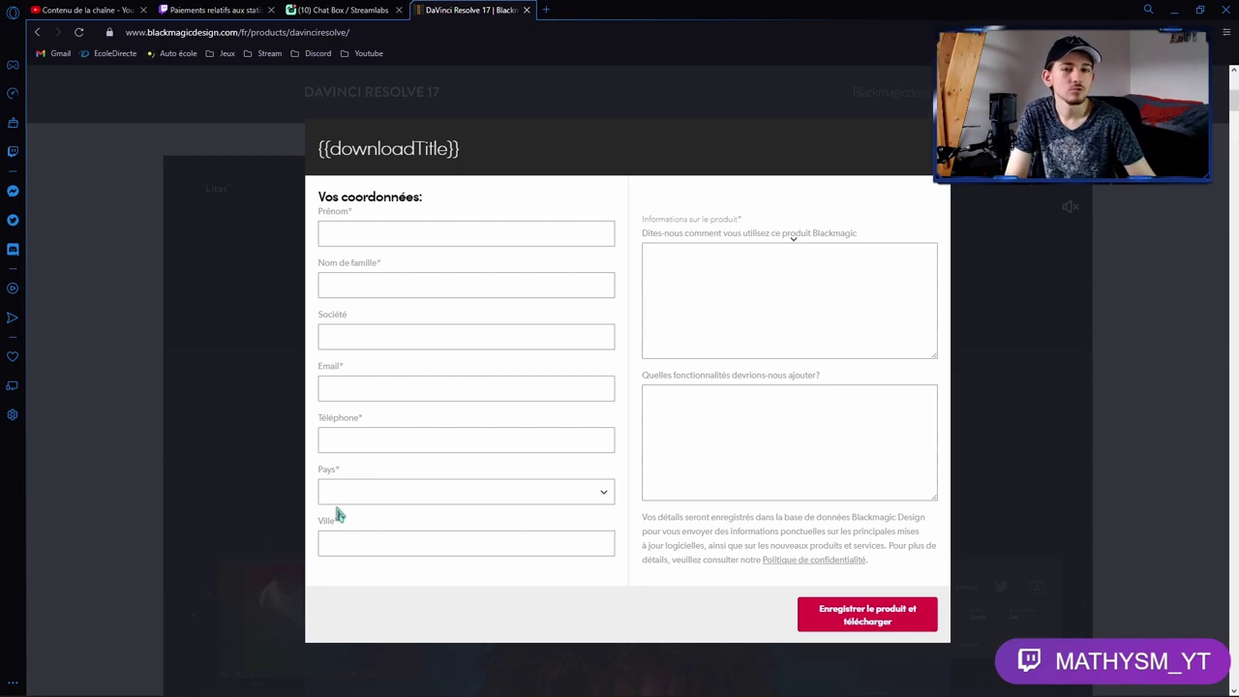
Step: Fill in Prénom and Nom de famille using the browser's autofill suggestions
click(412, 233)
text(eth)
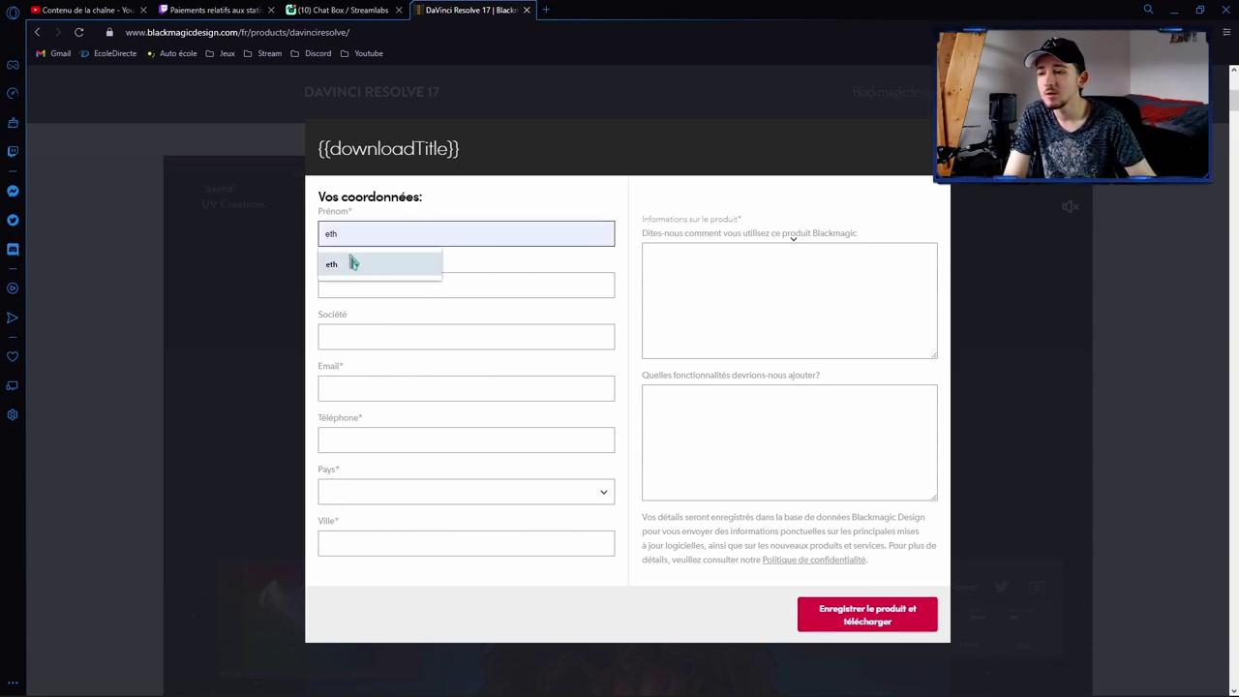
click(341, 267)
click(346, 287)
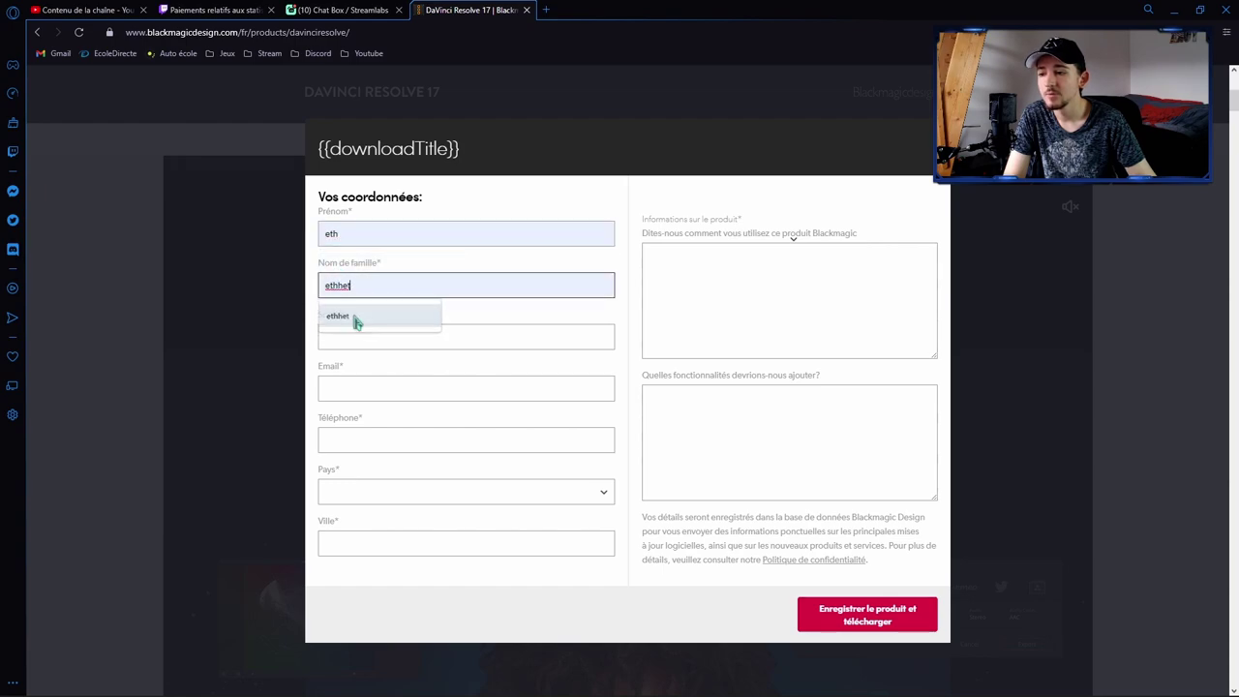
click(339, 314)
Step: Enter the phone number, fill Ville from autofill, and open the Pays list
click(349, 439)
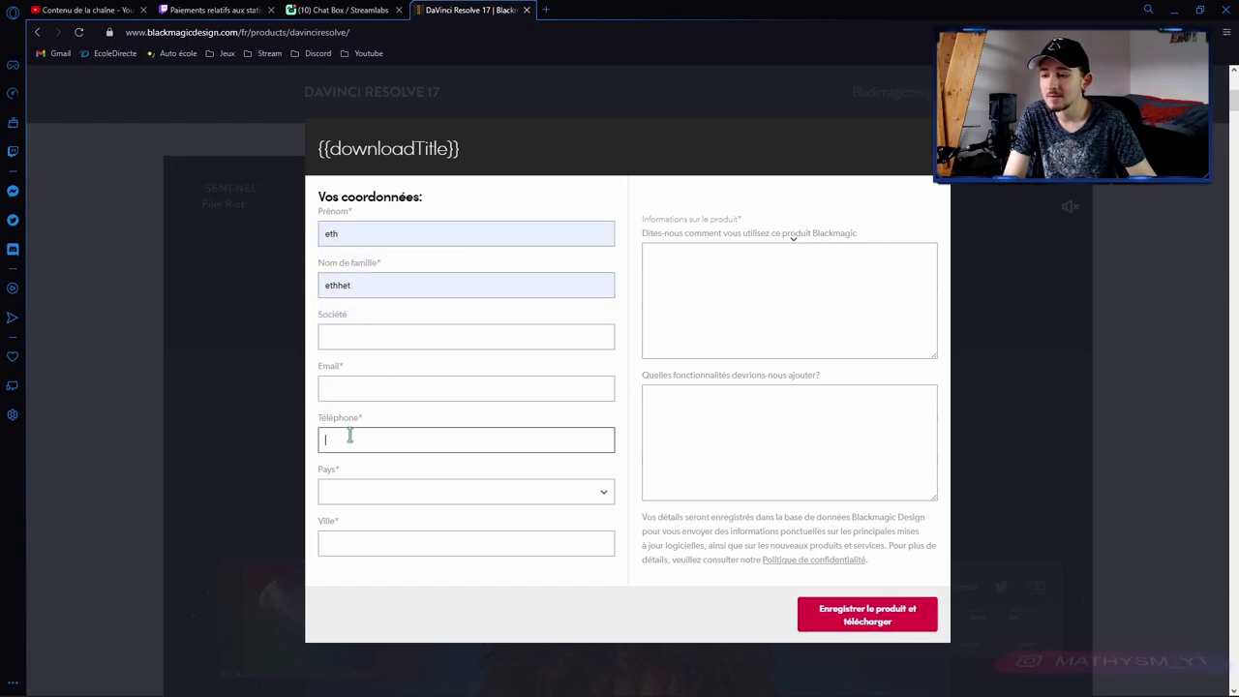
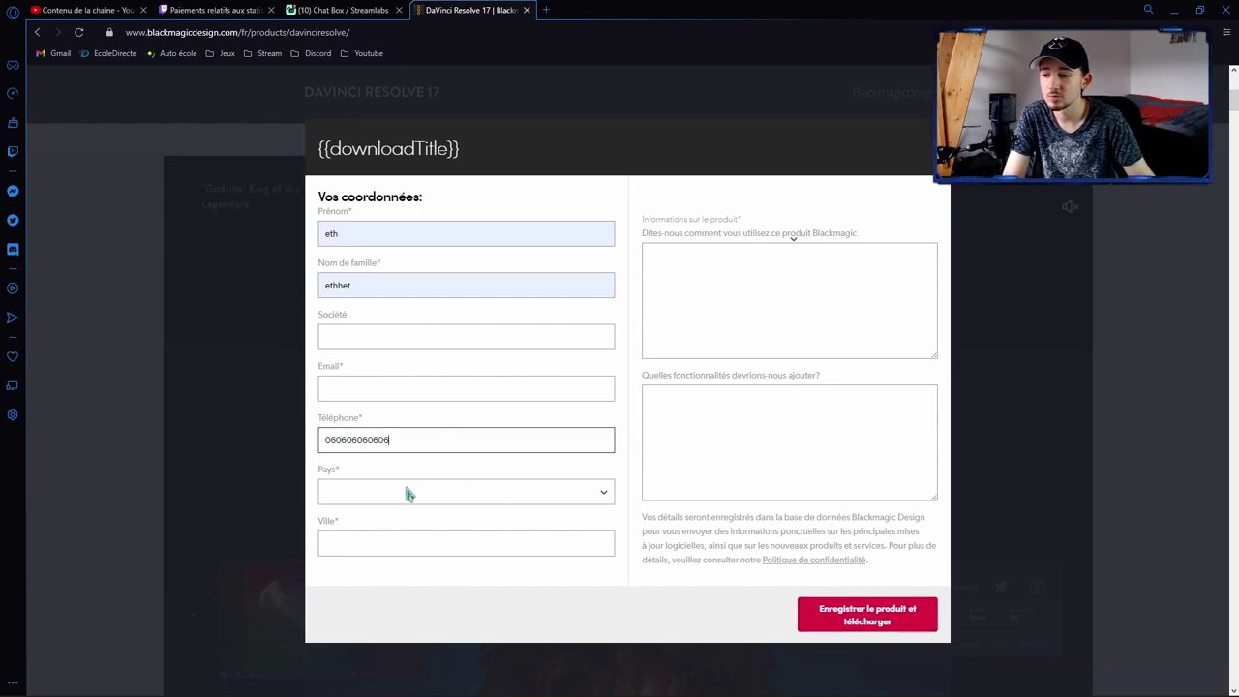
click(407, 494)
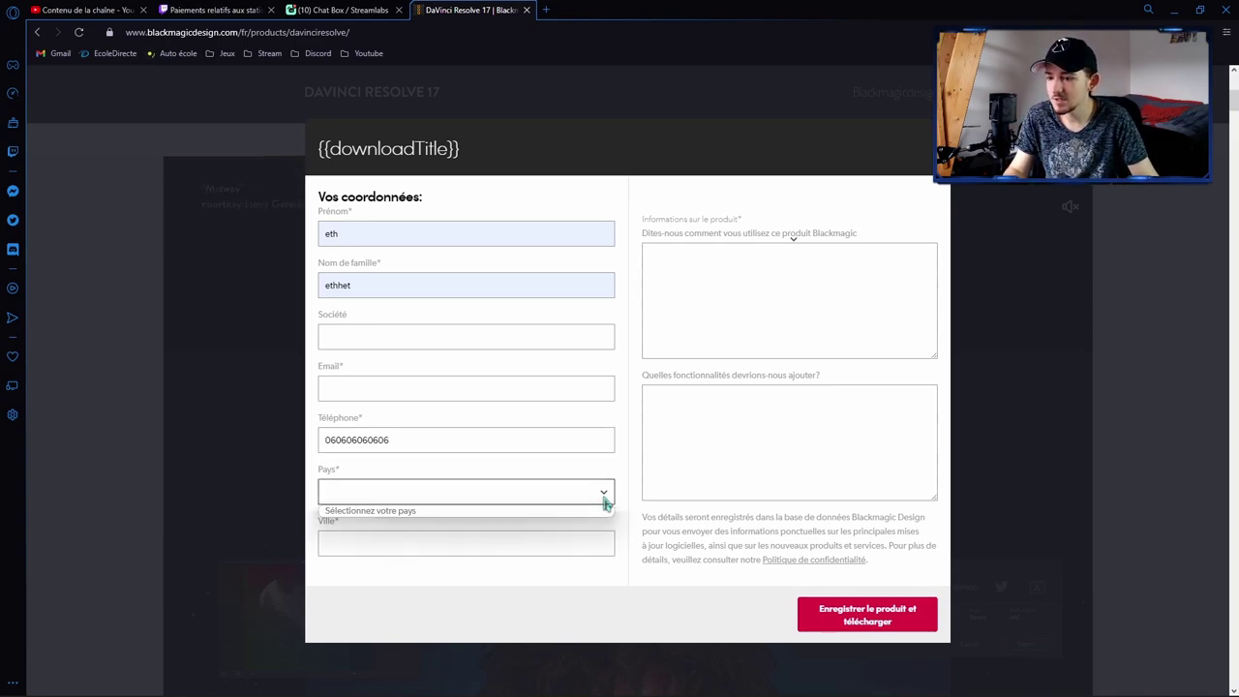
click(401, 545)
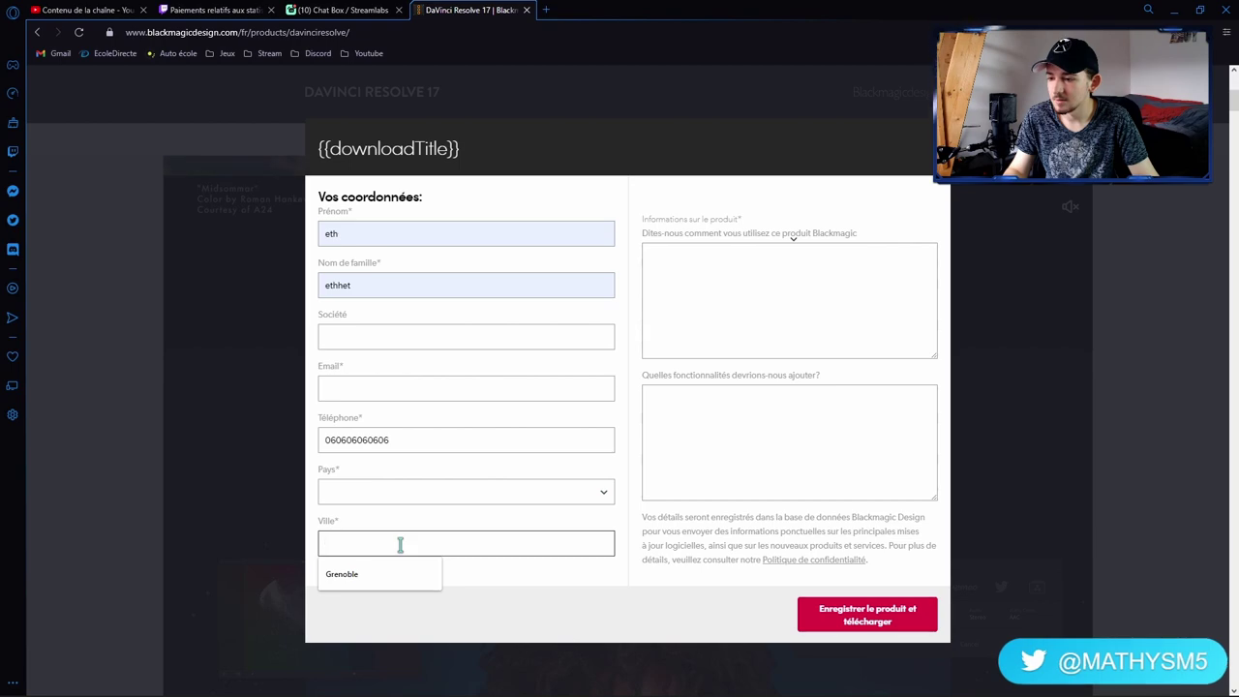
click(363, 579)
click(388, 494)
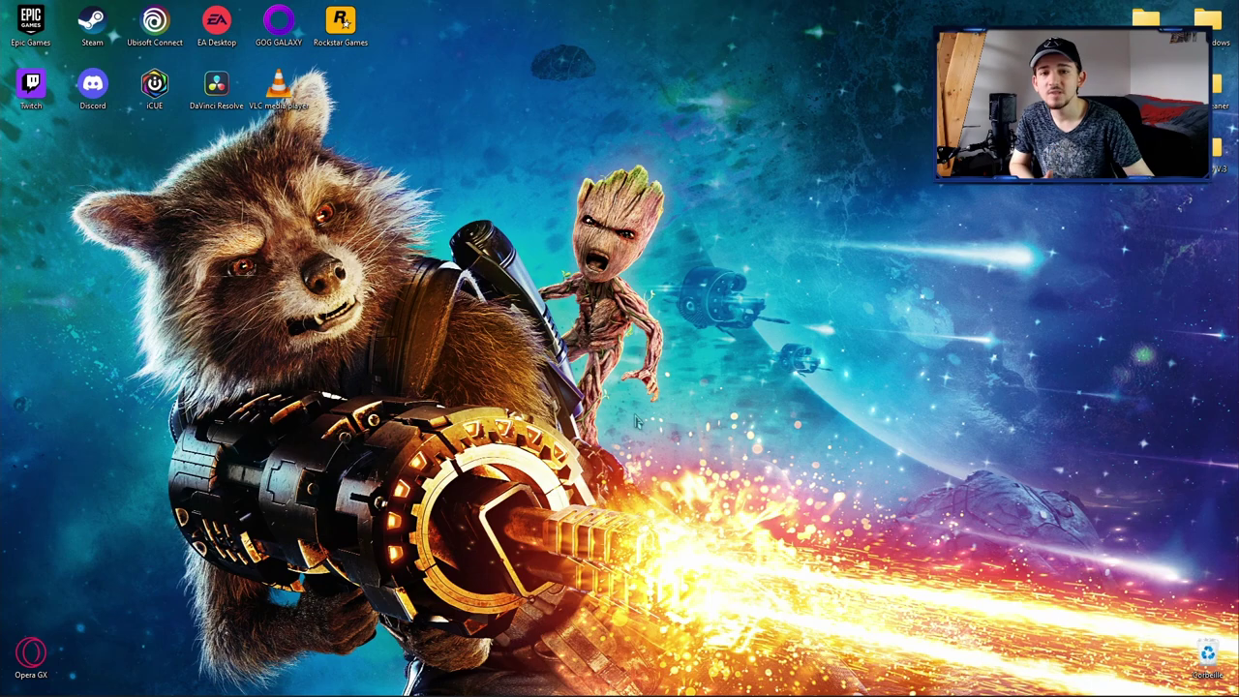
Step: Launch Microsoft Edge from the Start menu search for 'edge'
click(20, 682)
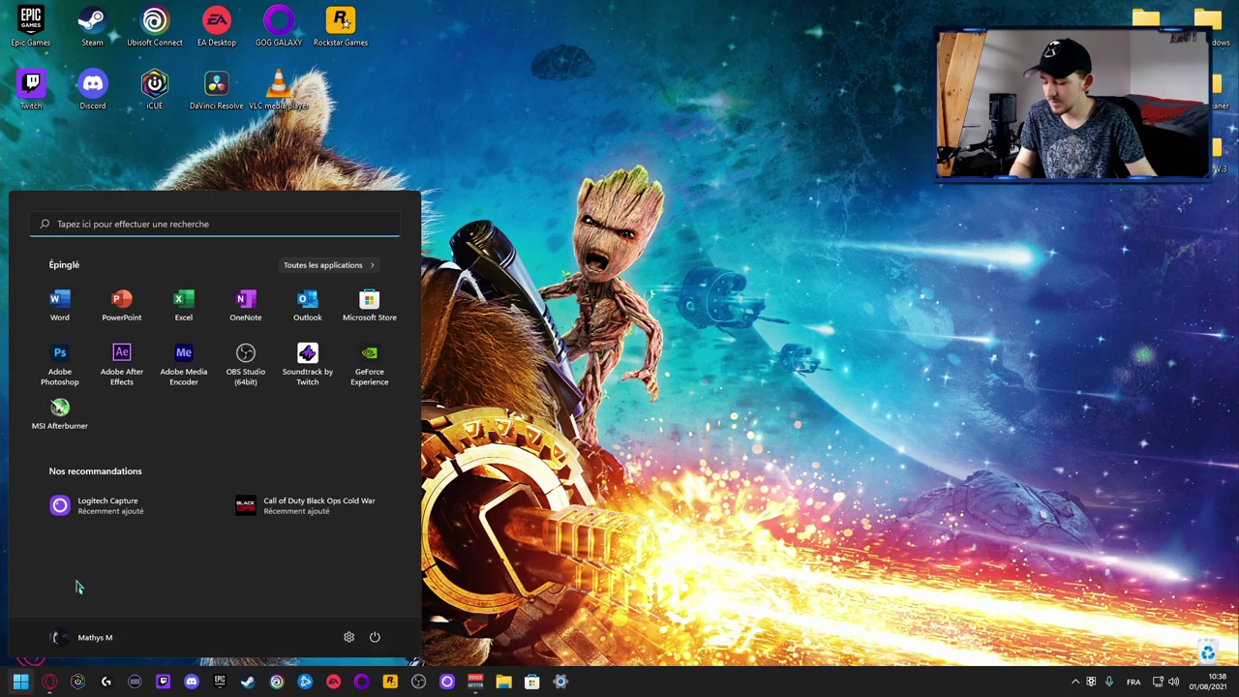
text(edge)
key(Return)
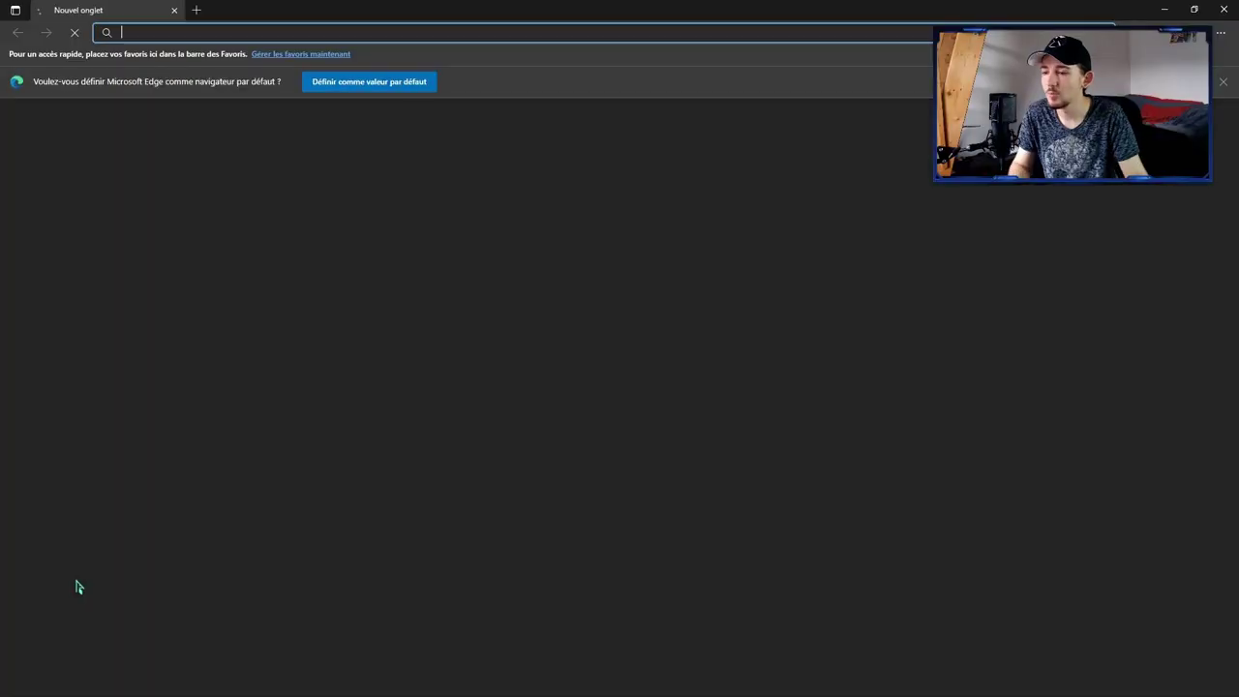
Step: Search Bing for 'davinci resolve 17' via the address bar suggestion
click(165, 32)
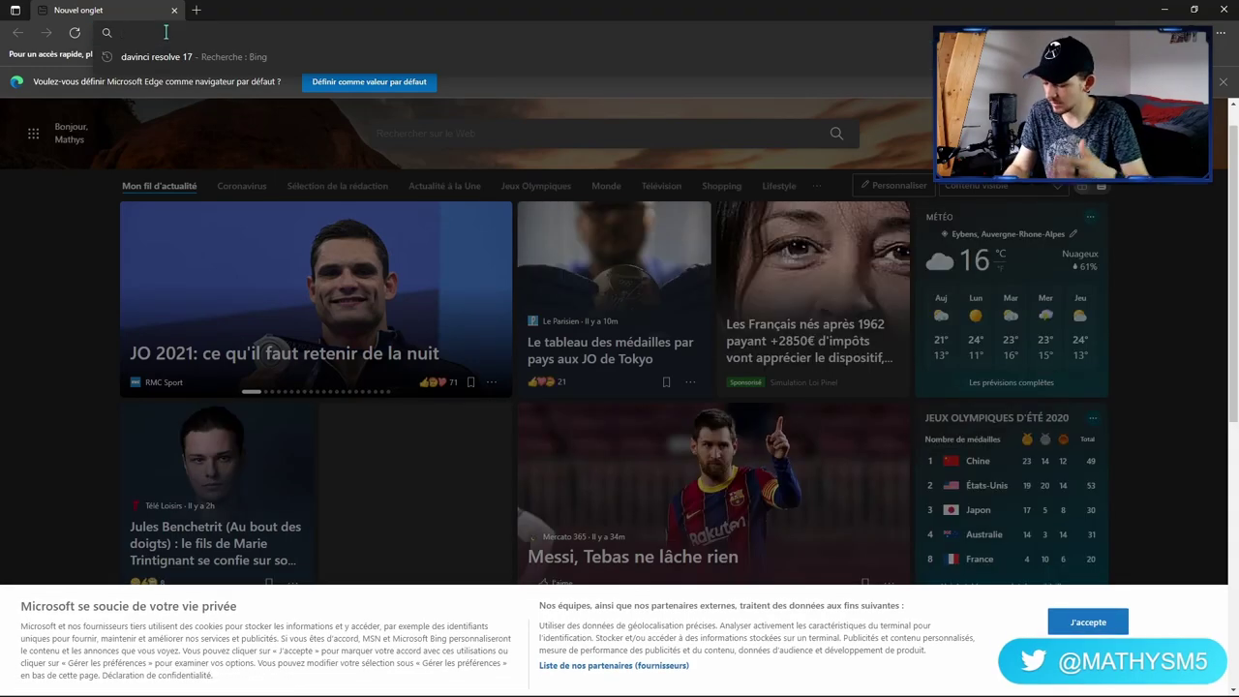
text(davicni)
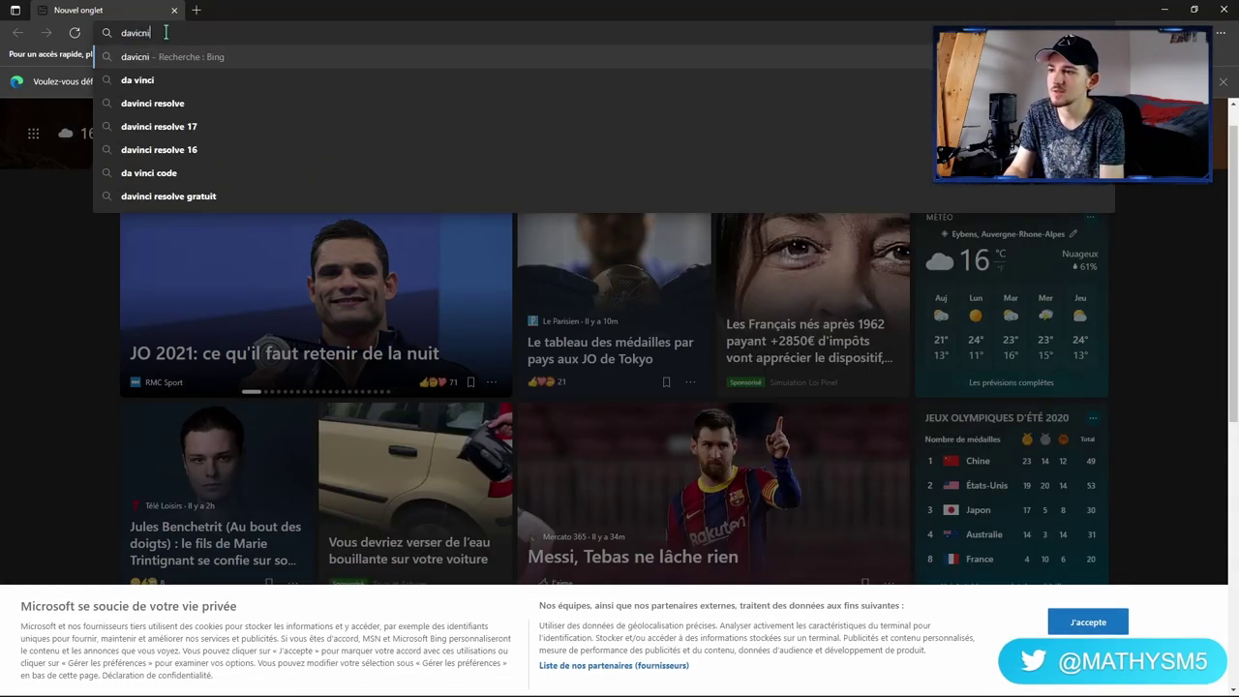
click(153, 134)
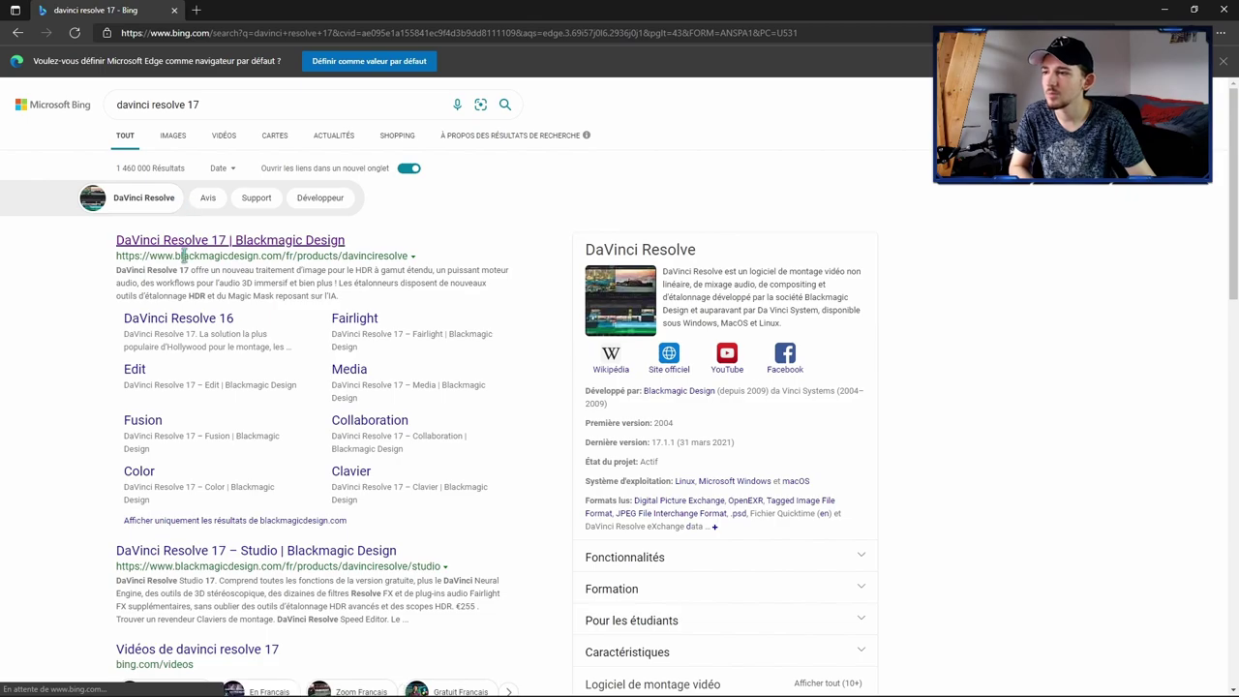
Step: Open the Blackmagic page and choose free DaVinci Resolve 17 for Windows, reaching the 17.2.2 form
click(193, 240)
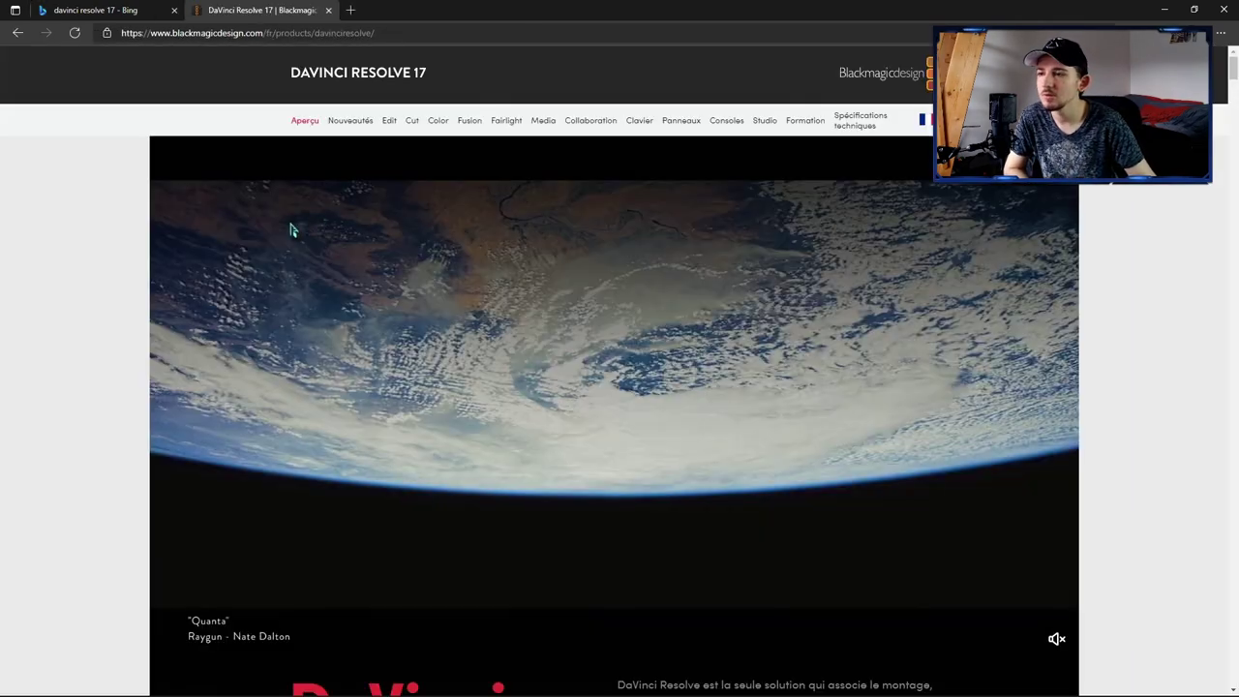
scroll(495, 327, down, 4)
click(386, 385)
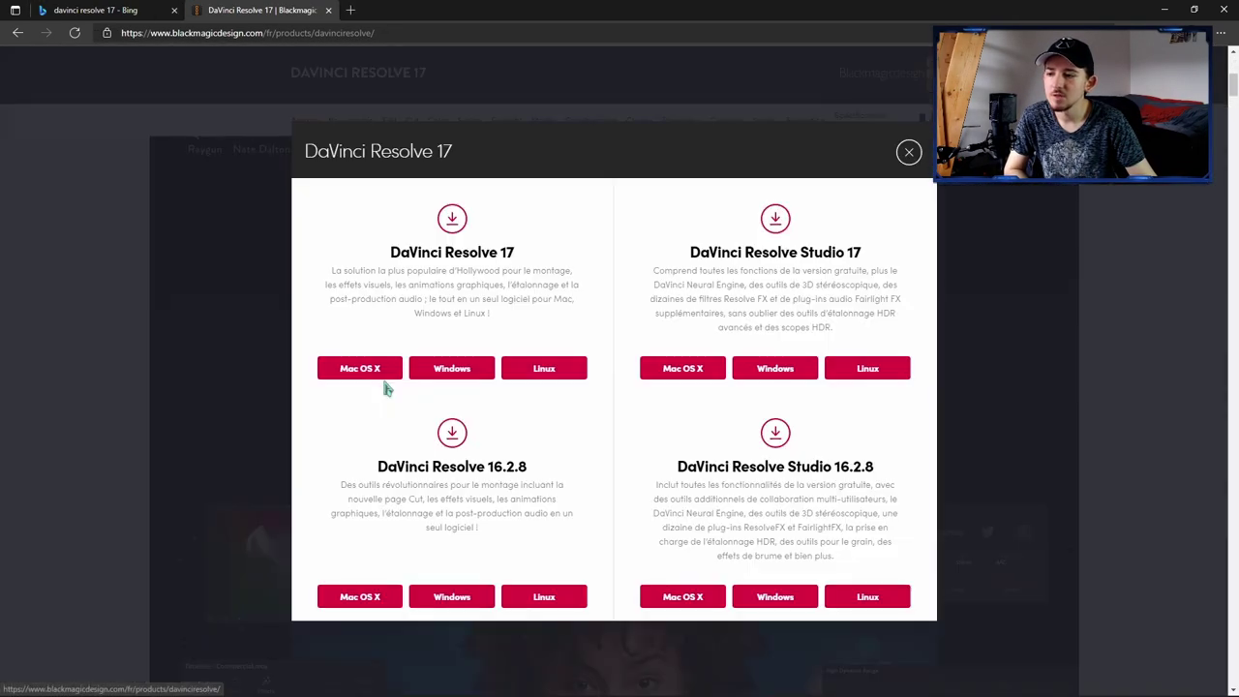
click(451, 366)
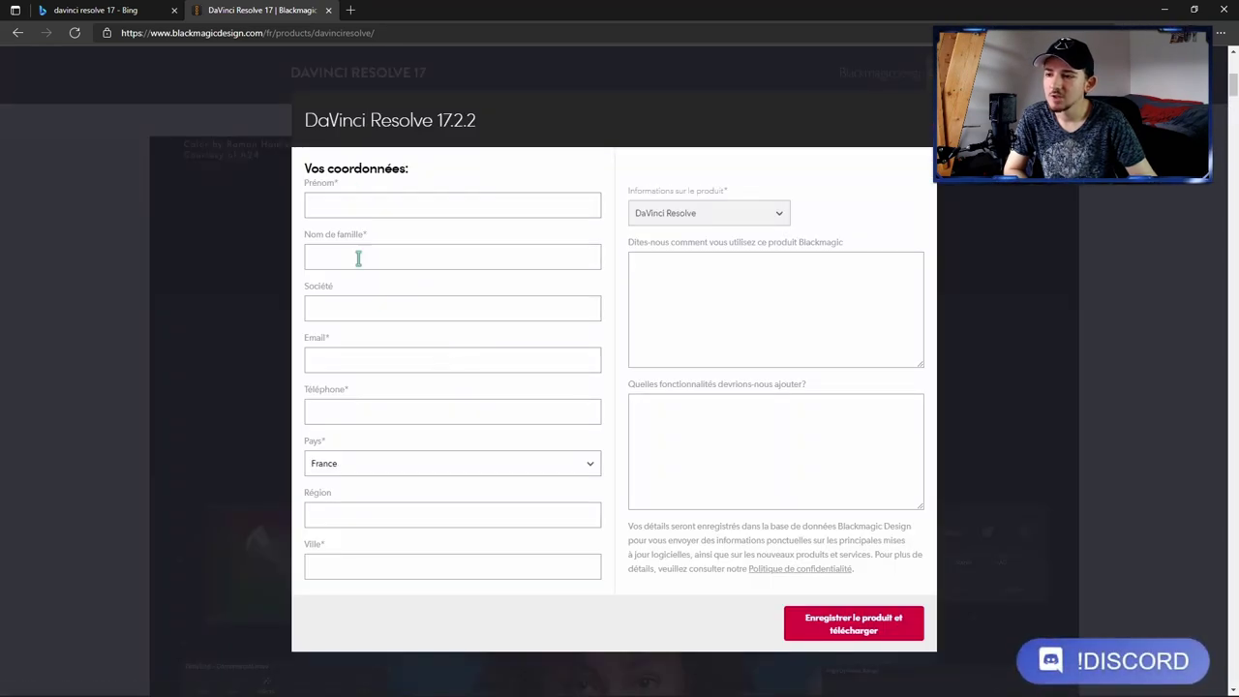
drag(306, 120, 485, 130)
click(482, 130)
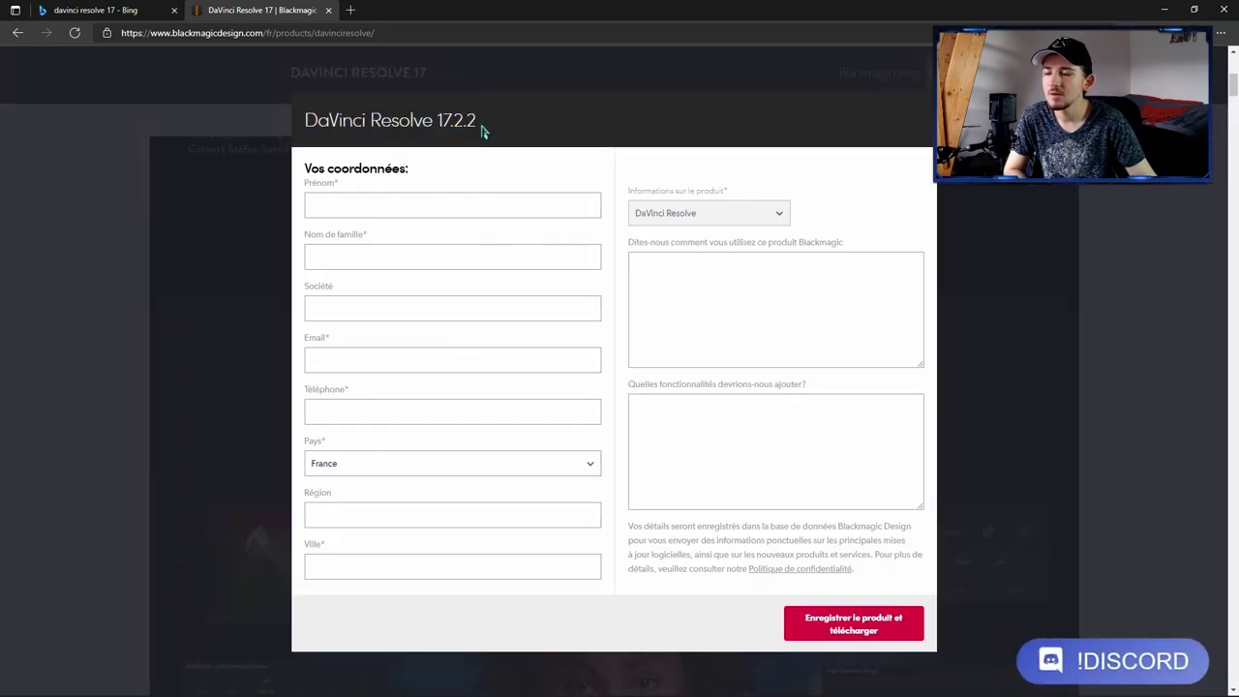
drag(300, 122, 484, 138)
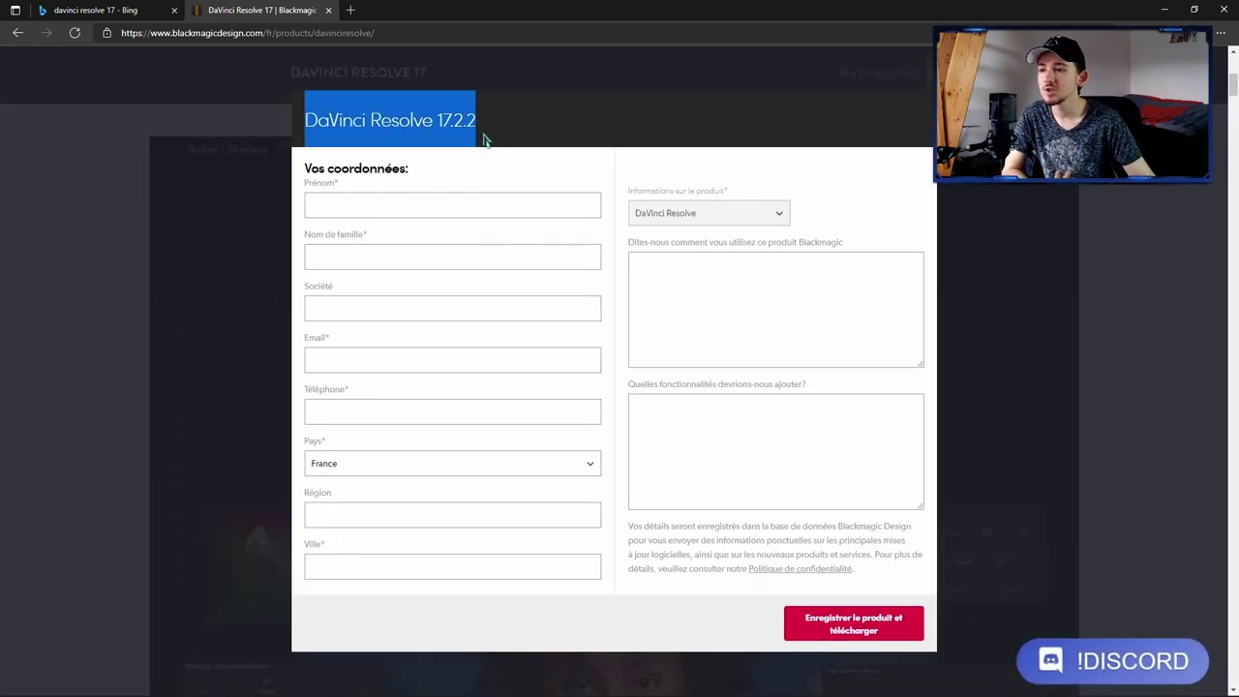
click(486, 141)
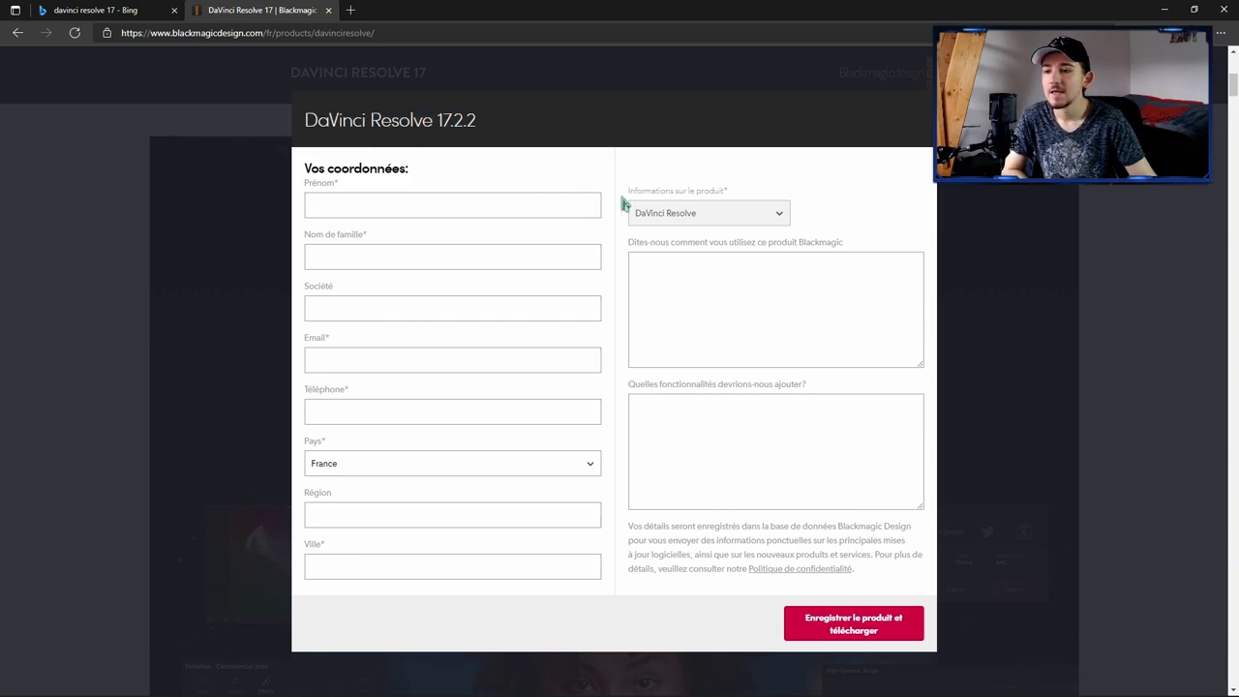
Step: Keep France as the country, check the name and e-mail fields, and submit the registration
click(426, 470)
click(382, 465)
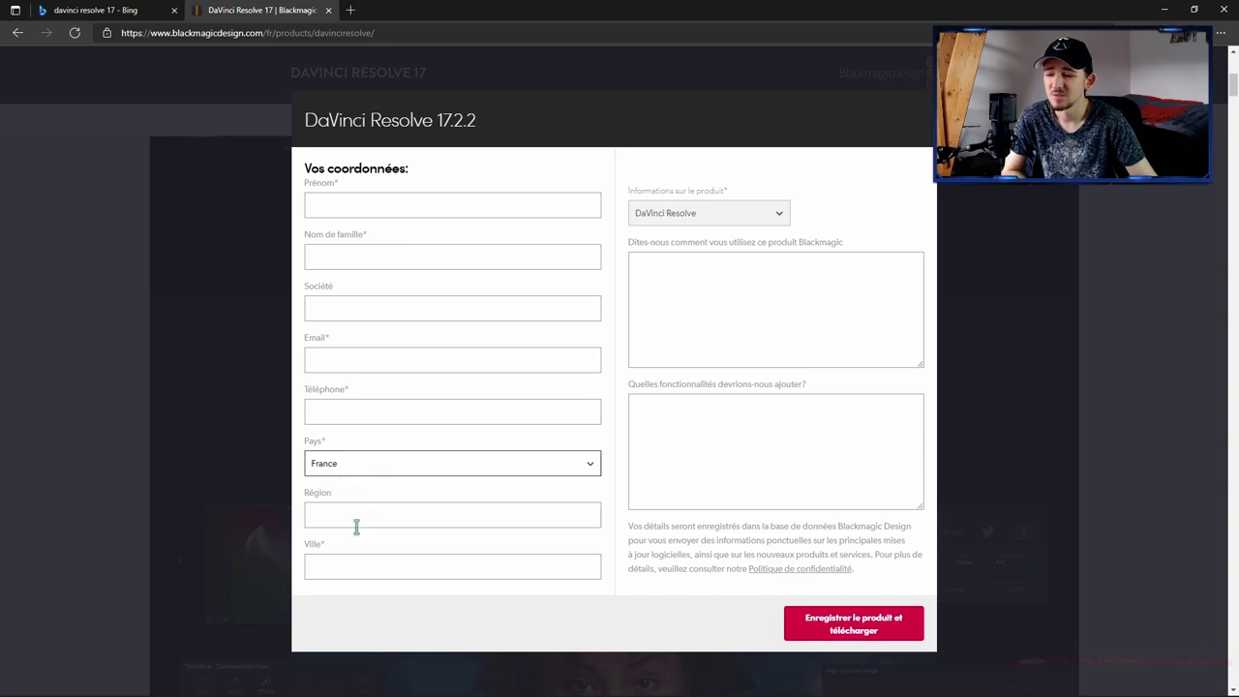
click(342, 201)
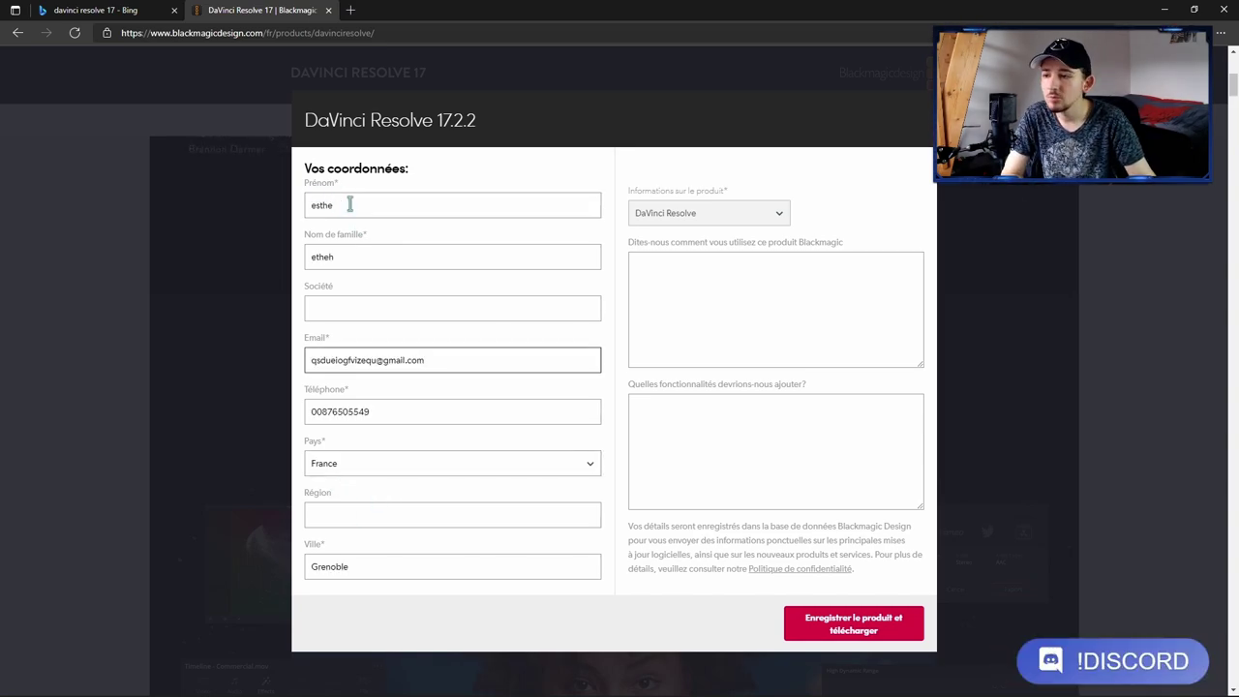
drag(349, 204, 259, 212)
drag(357, 253, 312, 267)
drag(447, 357, 216, 368)
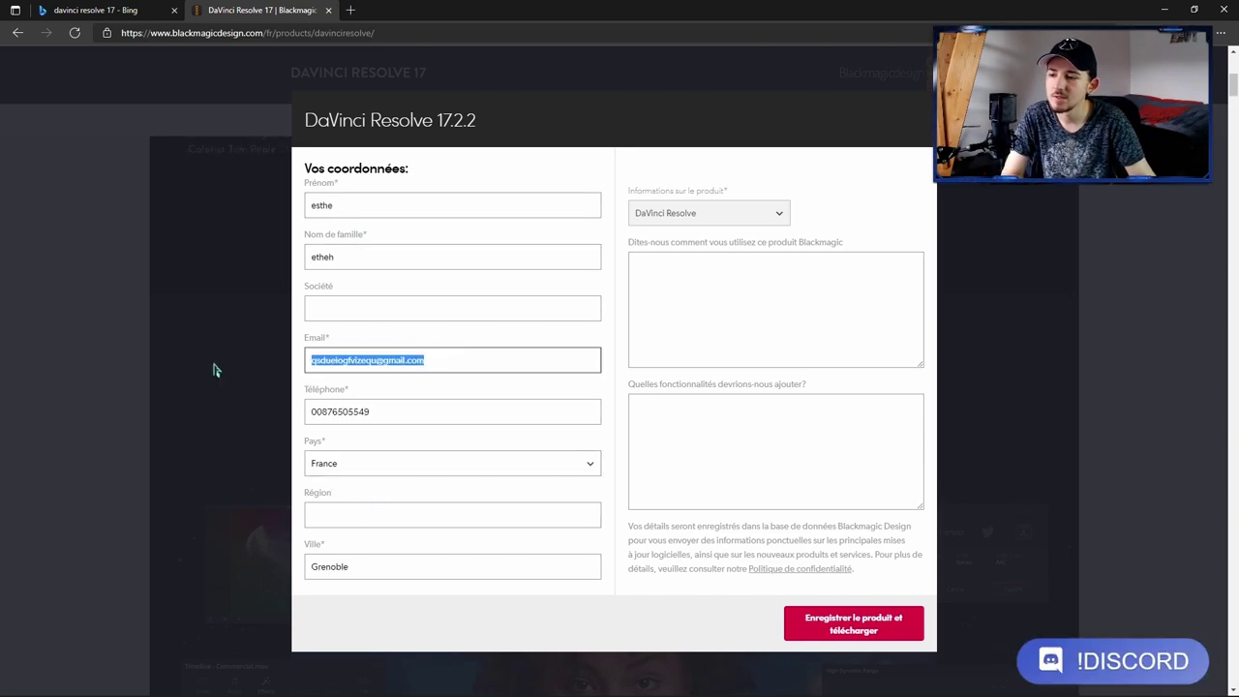
click(382, 443)
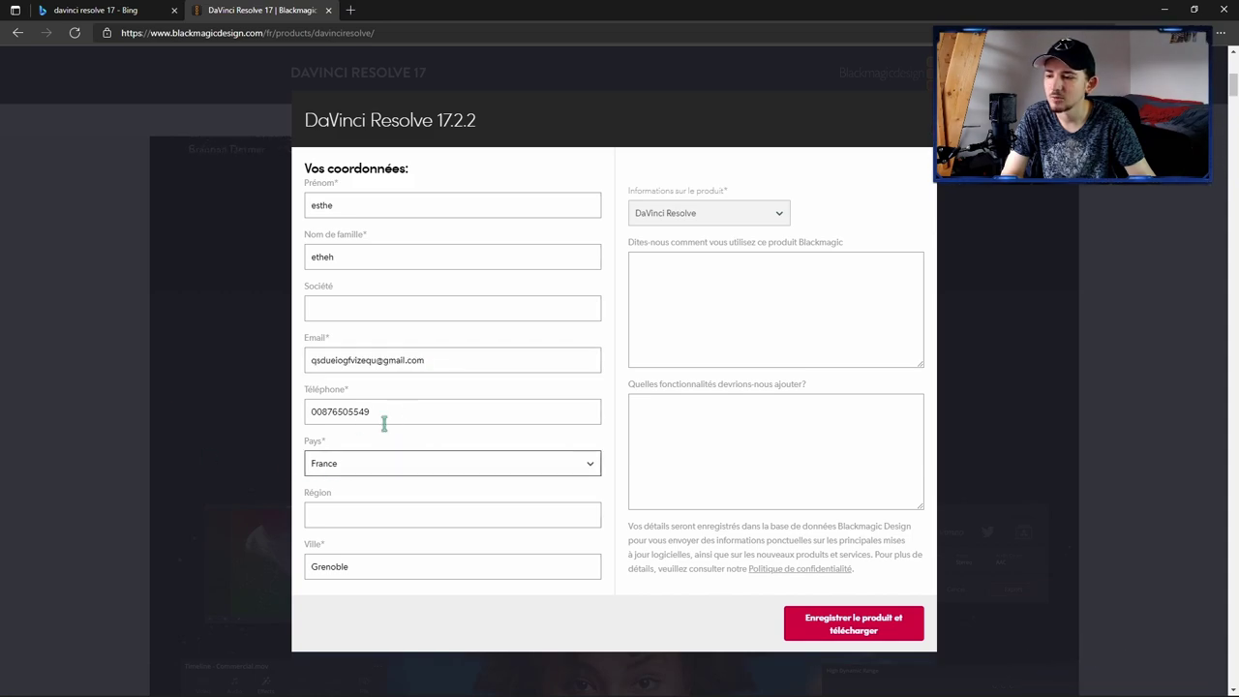
click(403, 401)
drag(438, 360, 389, 360)
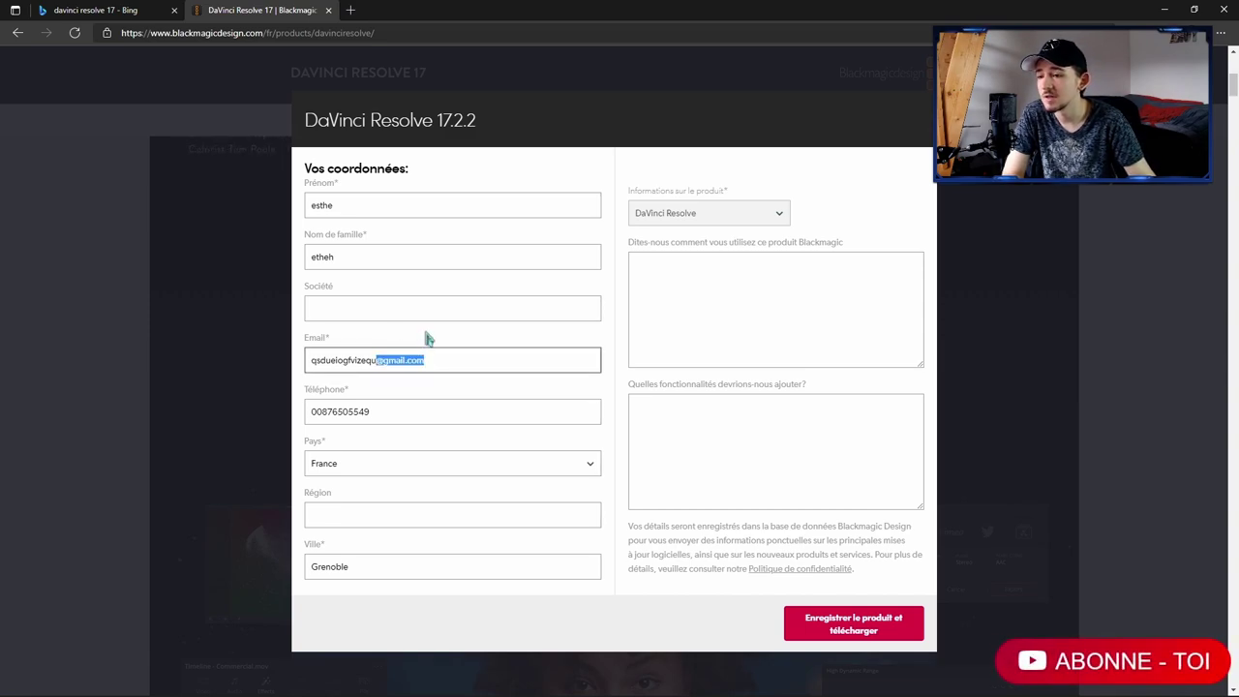
click(385, 457)
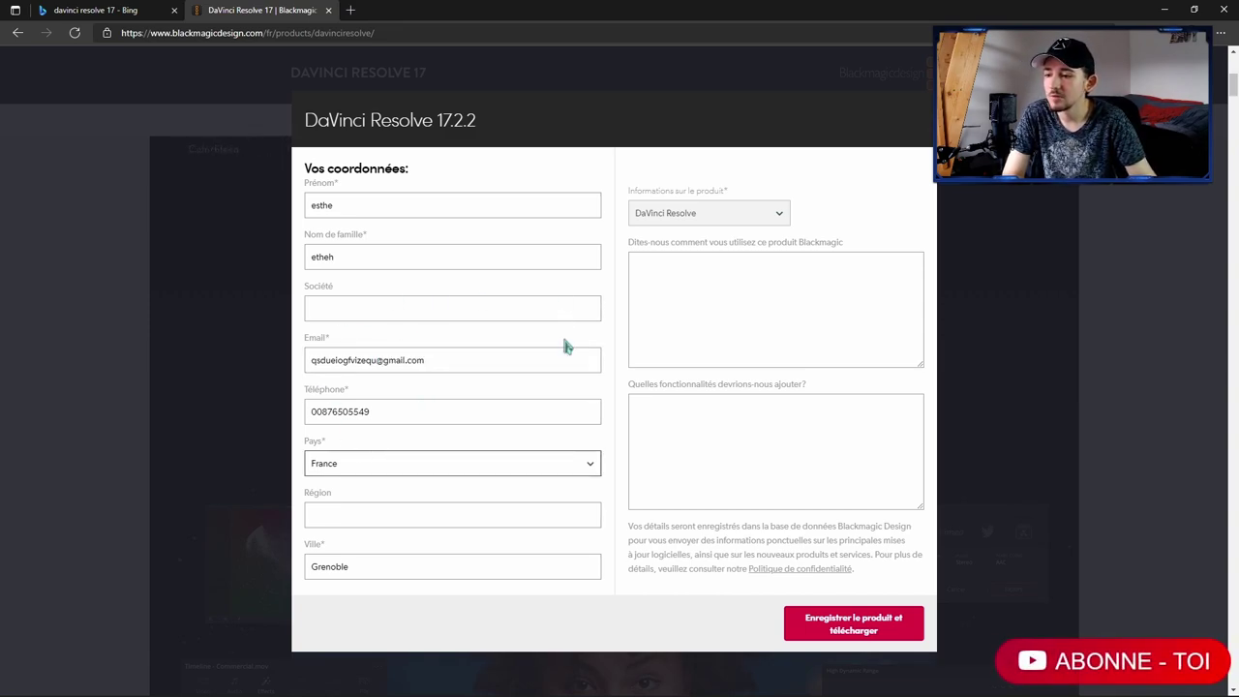
click(854, 627)
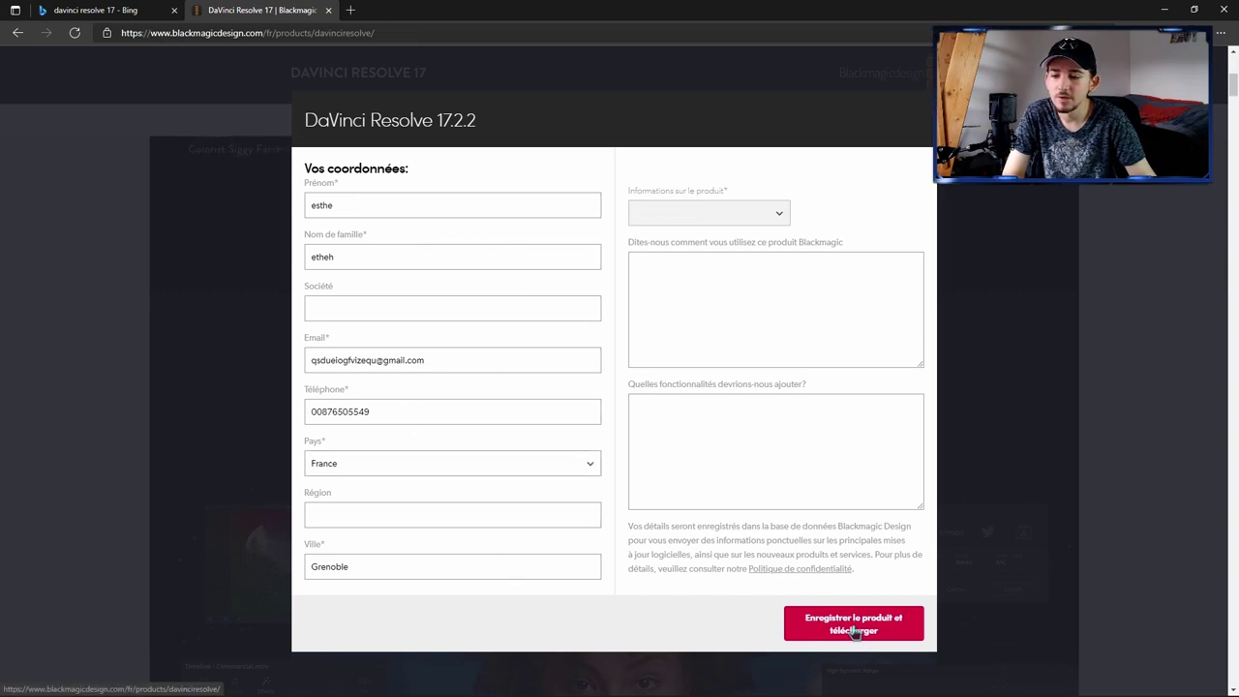
Step: Download the Windows installer zip and permanently delete the selected desktop items
click(639, 457)
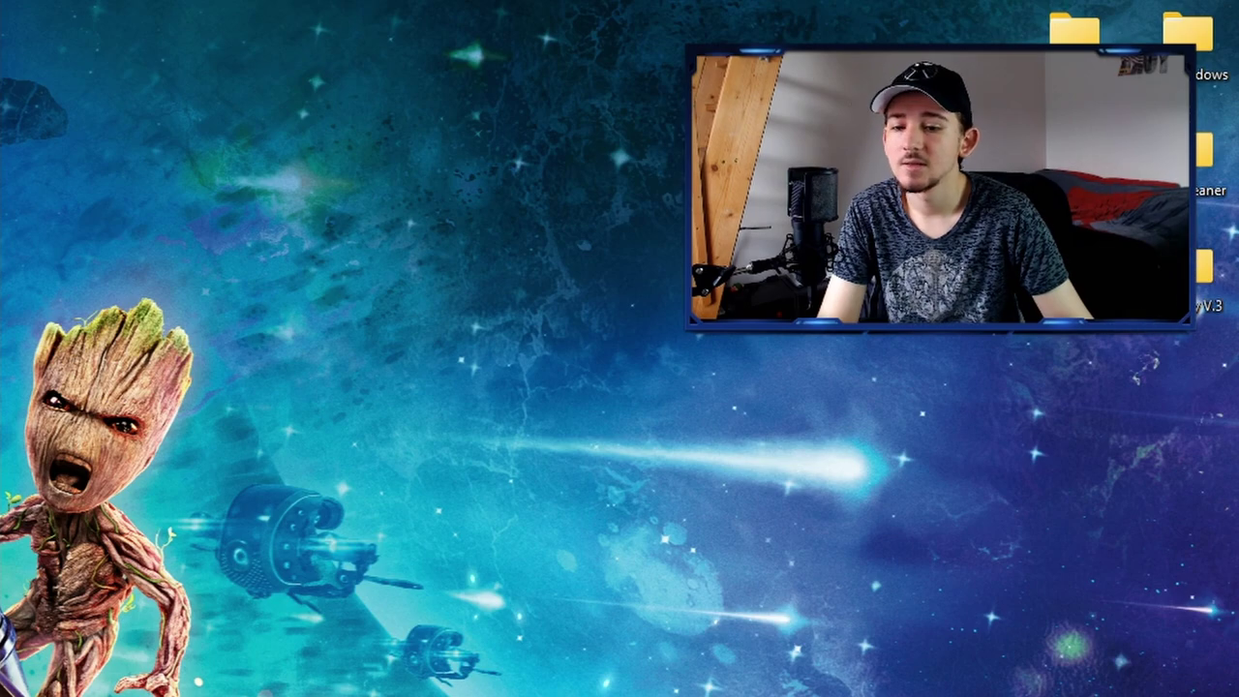
key(shift+Delete)
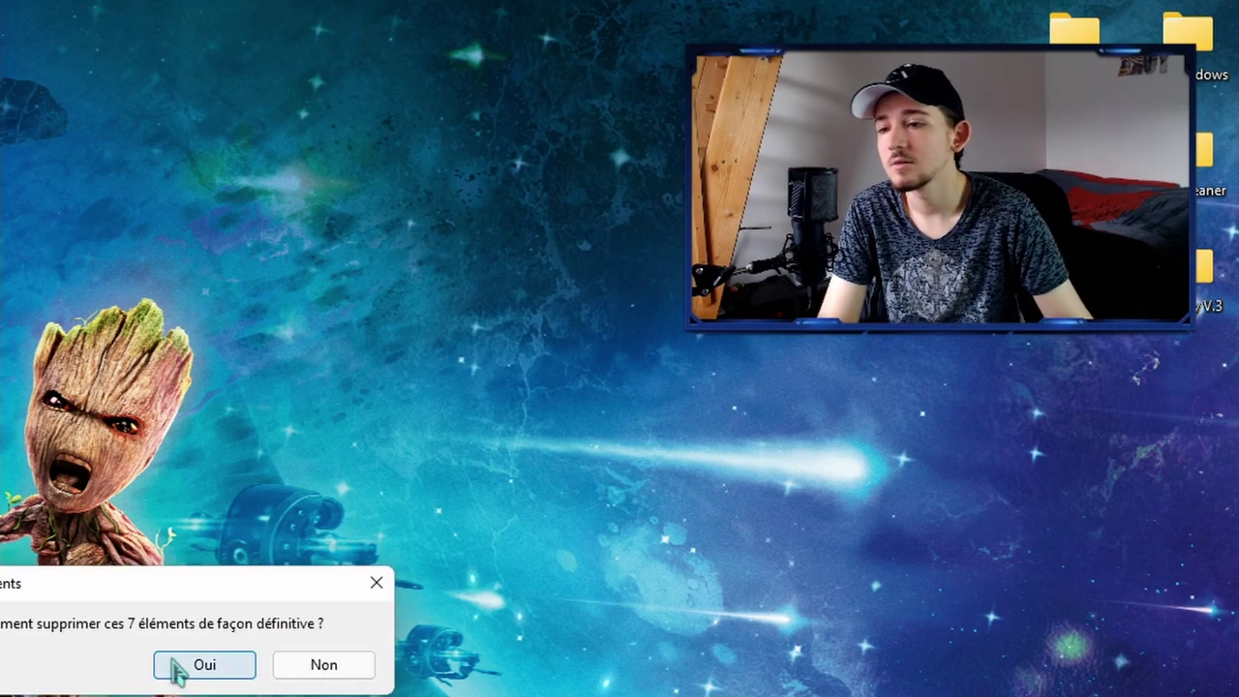
click(174, 666)
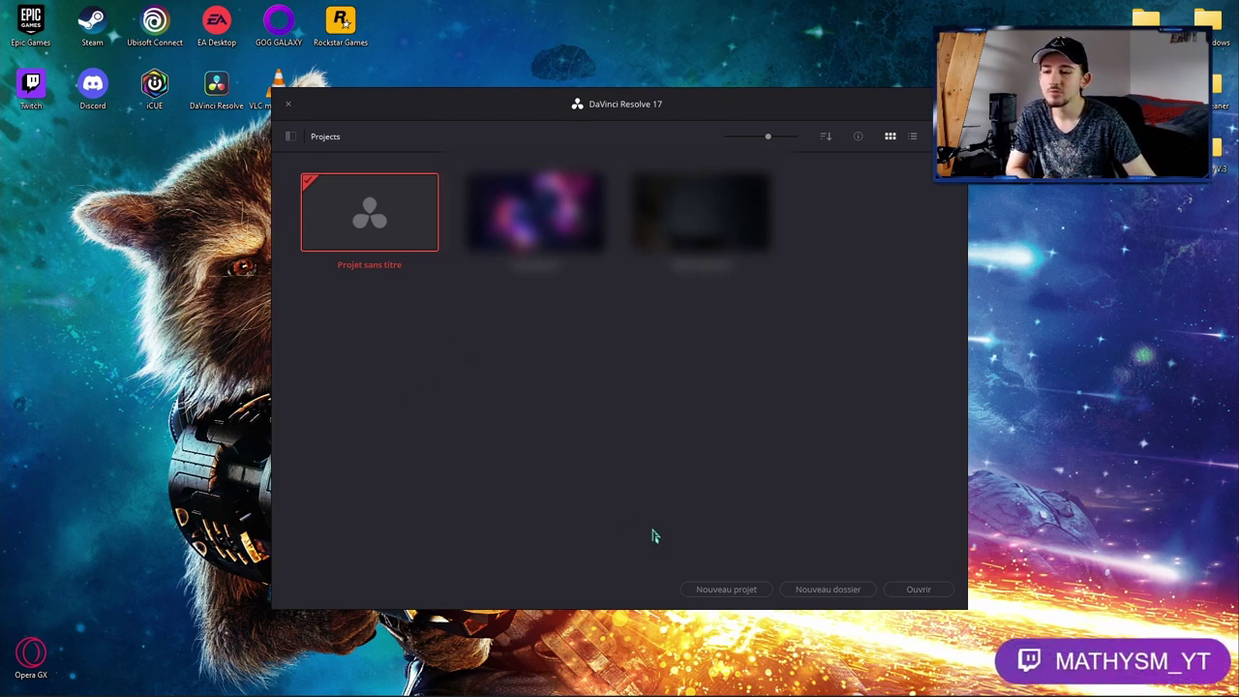
Step: Create a new DaVinci Resolve project named 'Overlay Twitch'
click(721, 589)
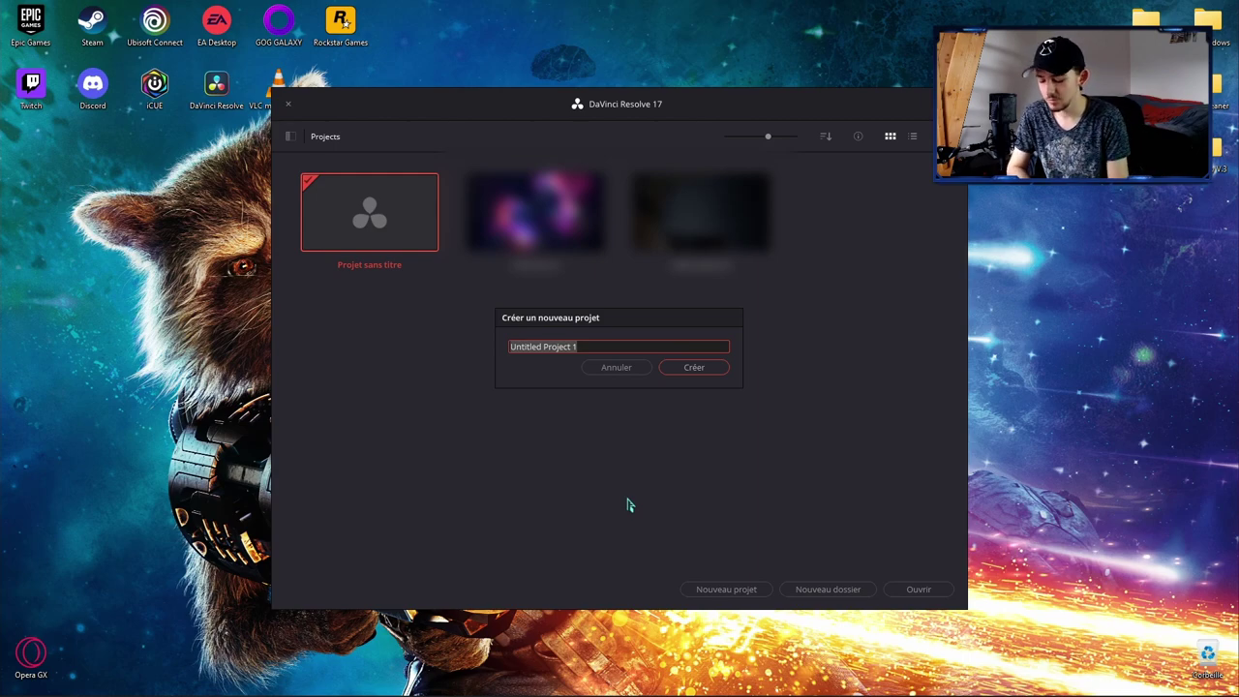
text(Overlay)
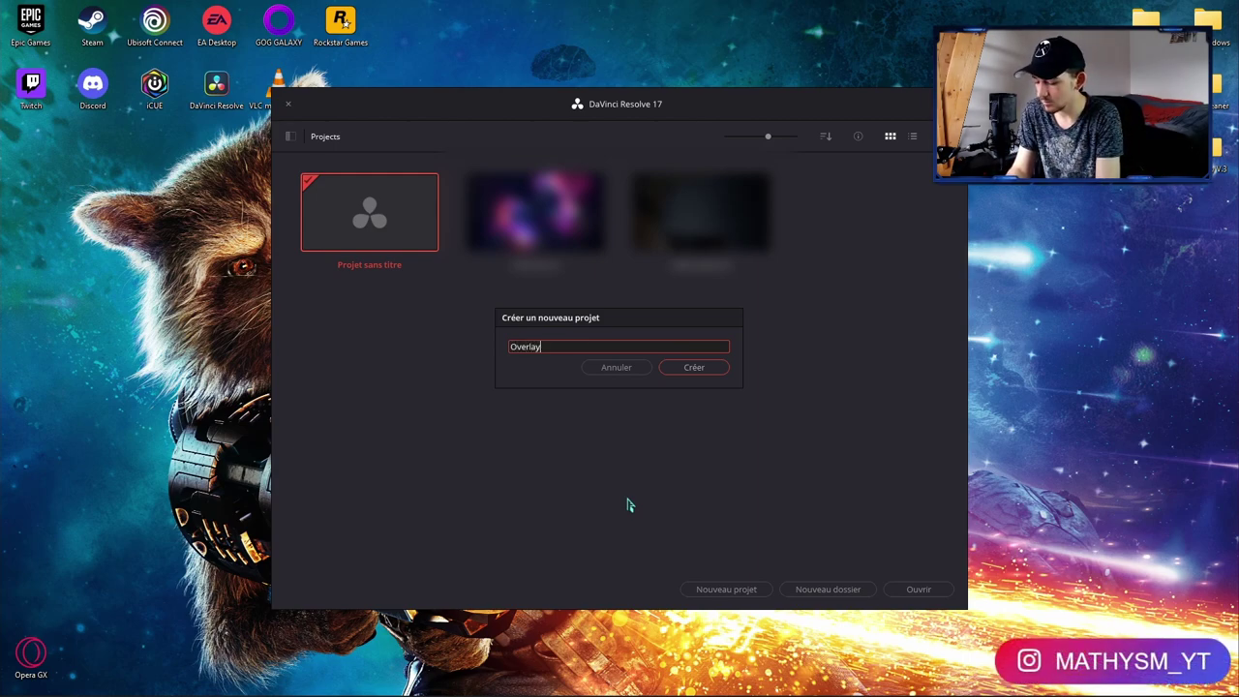
text( Twitch)
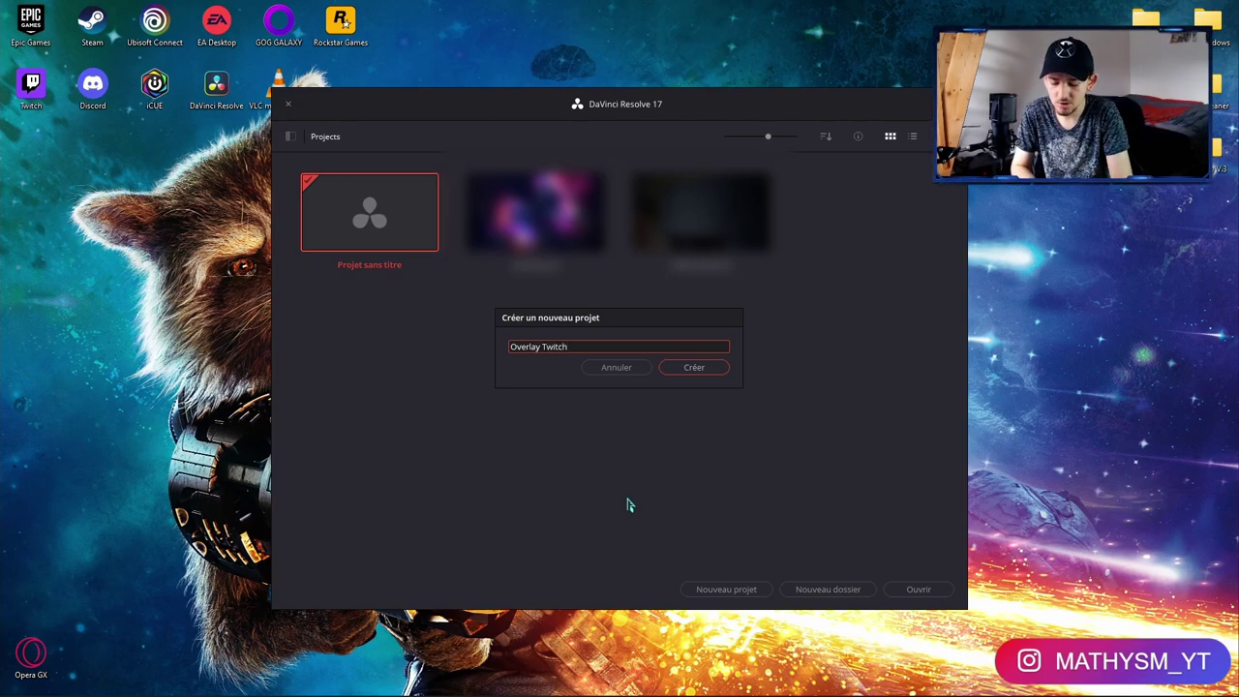
key(Return)
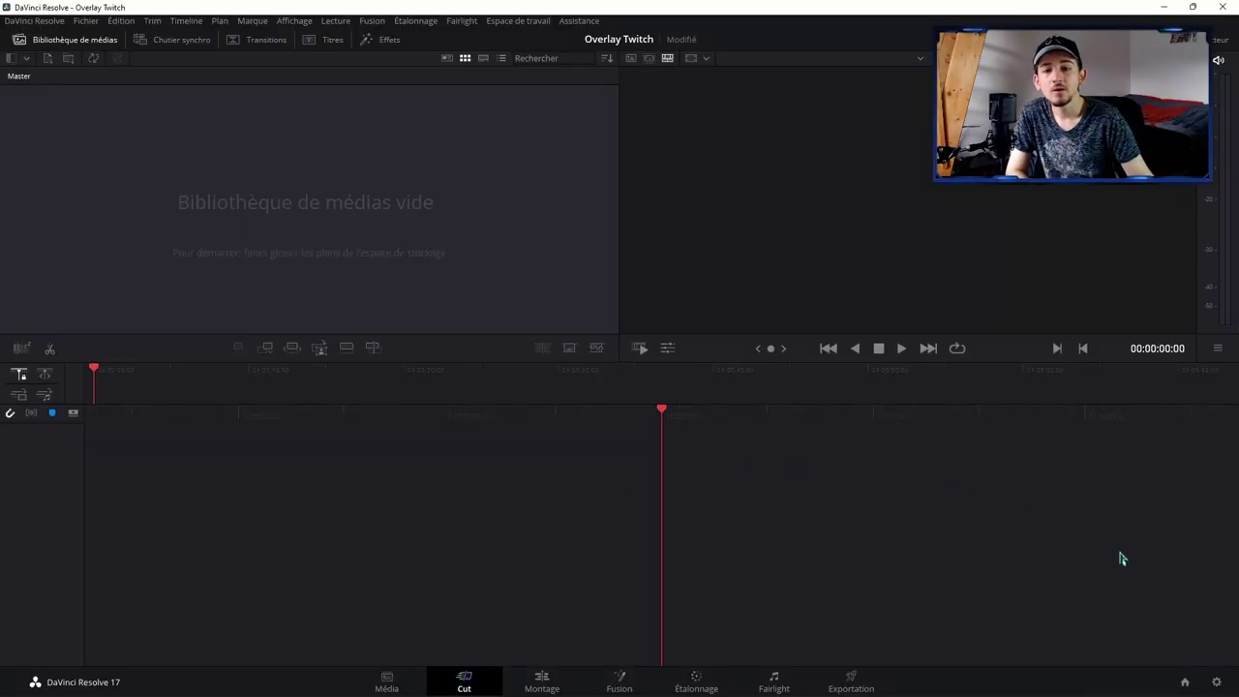
Step: Set the project's timeline frame rate to 60 fps and save the project settings
click(1217, 682)
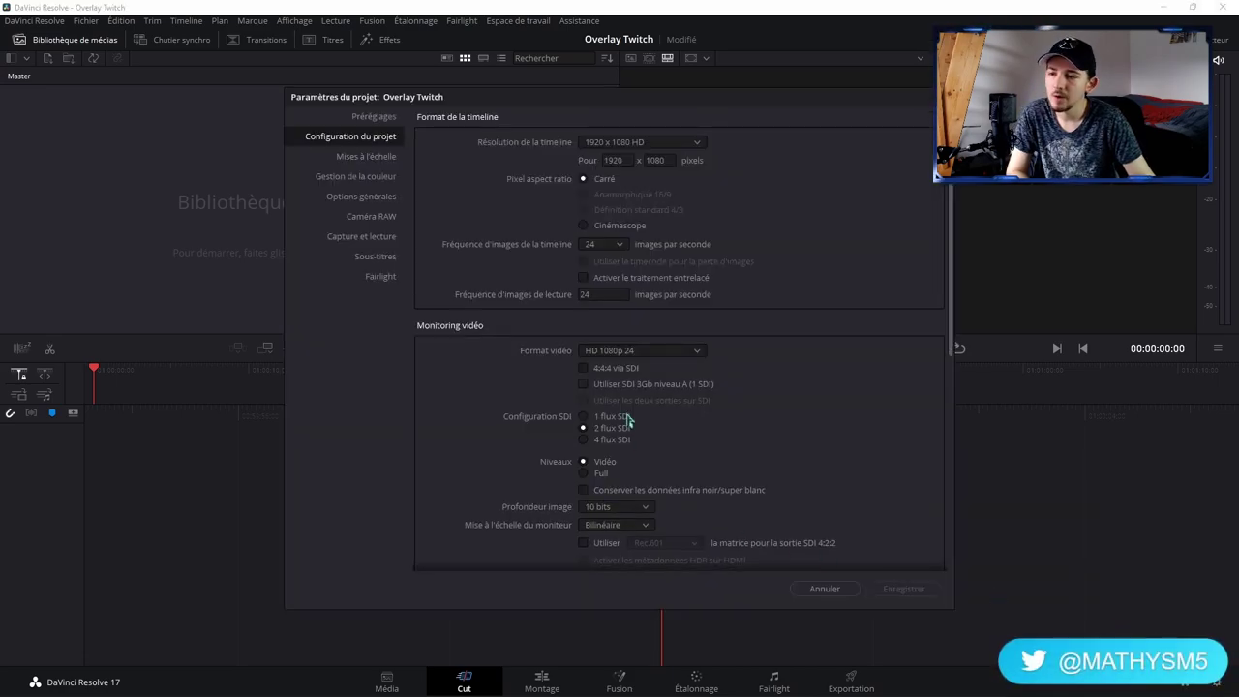
click(608, 246)
click(607, 390)
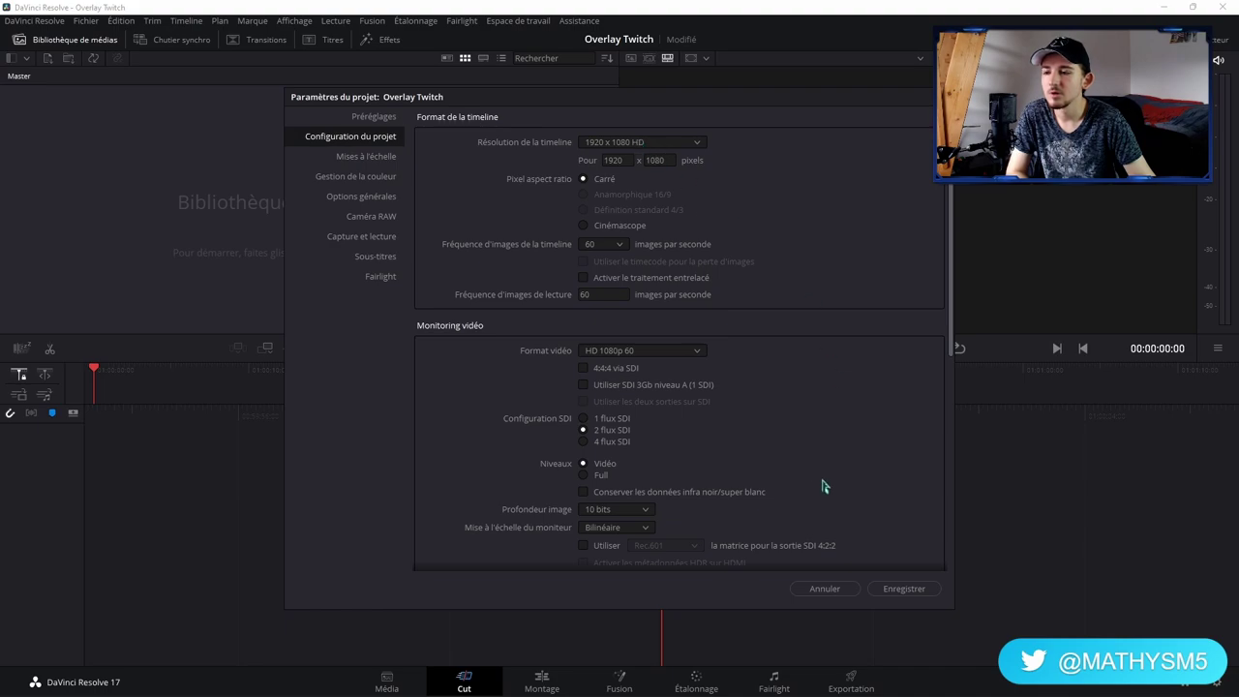
click(922, 593)
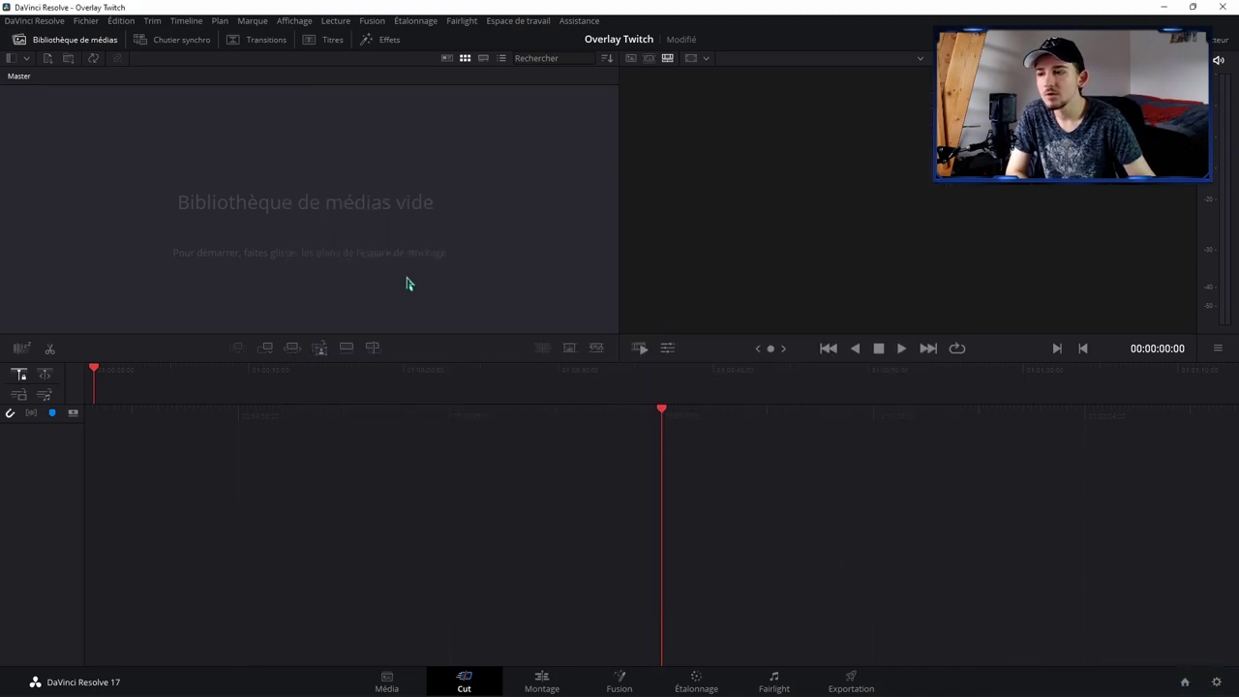
Step: Import Tunnel - 27438.mp4 and Overlay Twitch.png from the Overlay Vidéo folder
key(ctrl+i)
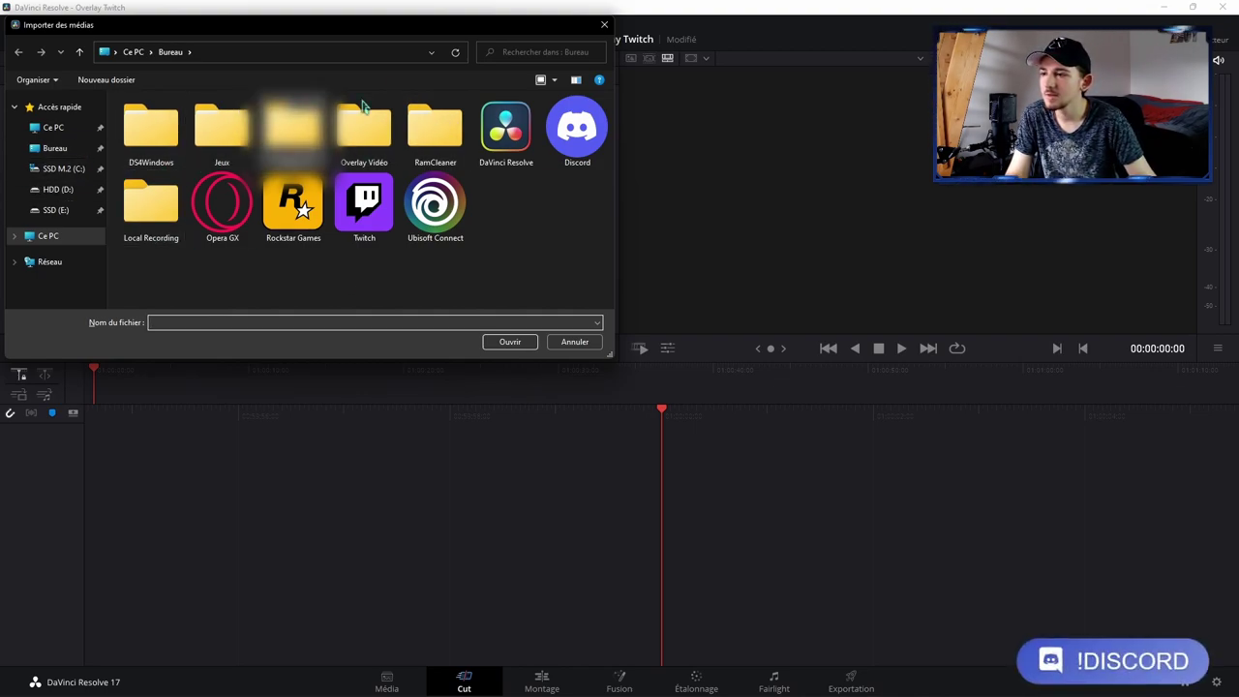
double_click(342, 153)
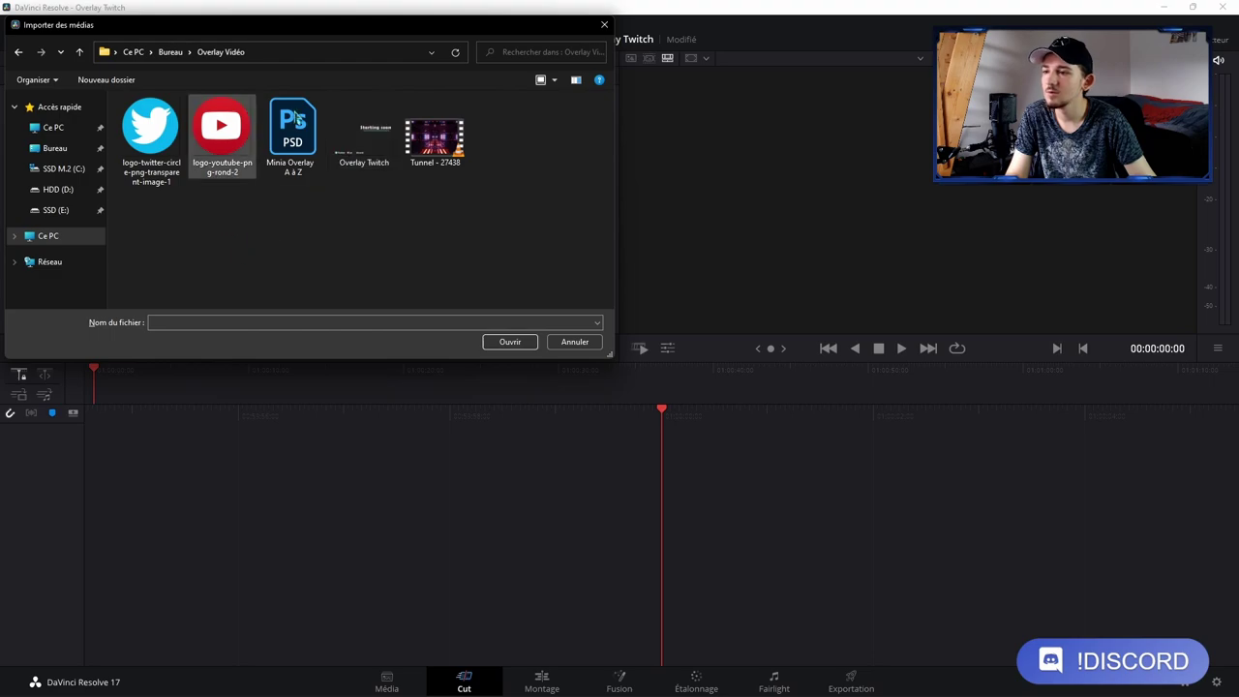
click(414, 142)
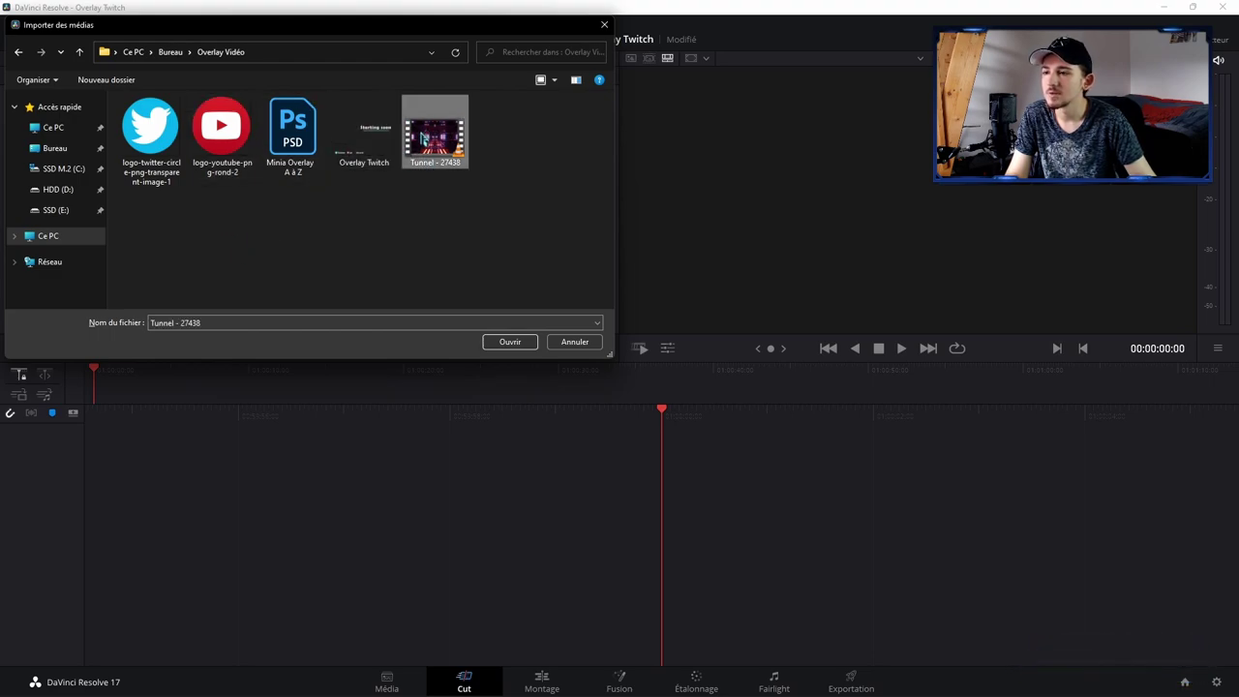
ctrl+click(368, 145)
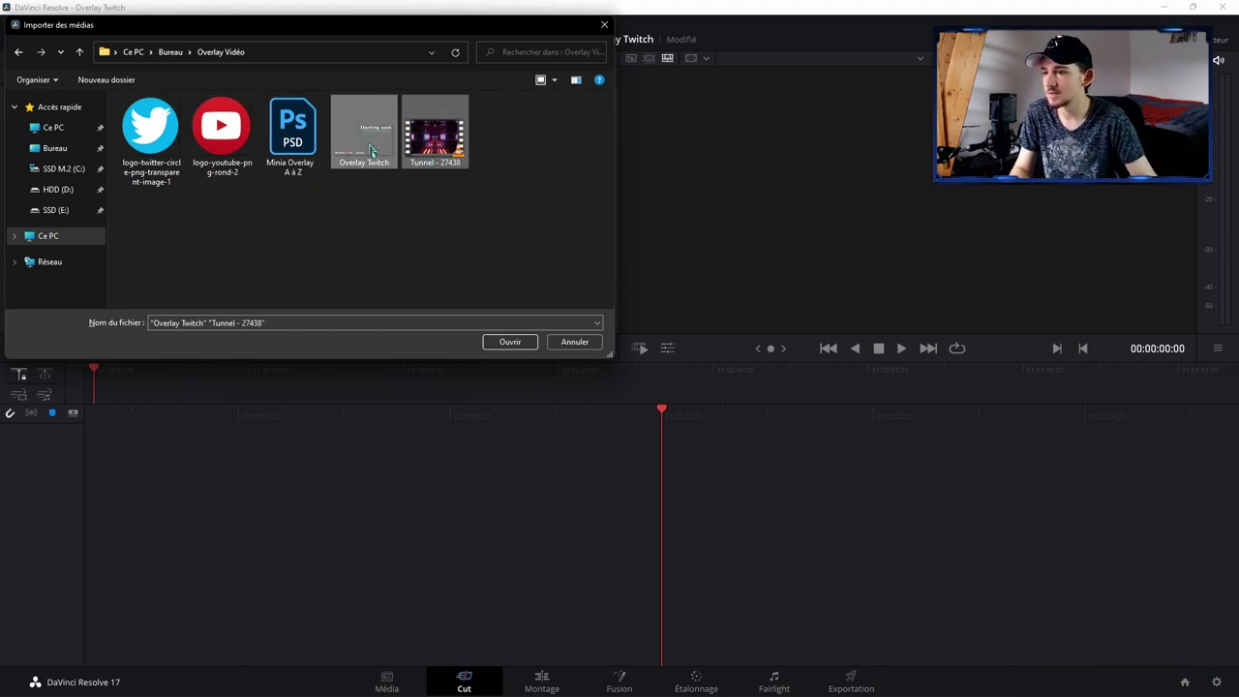
click(510, 342)
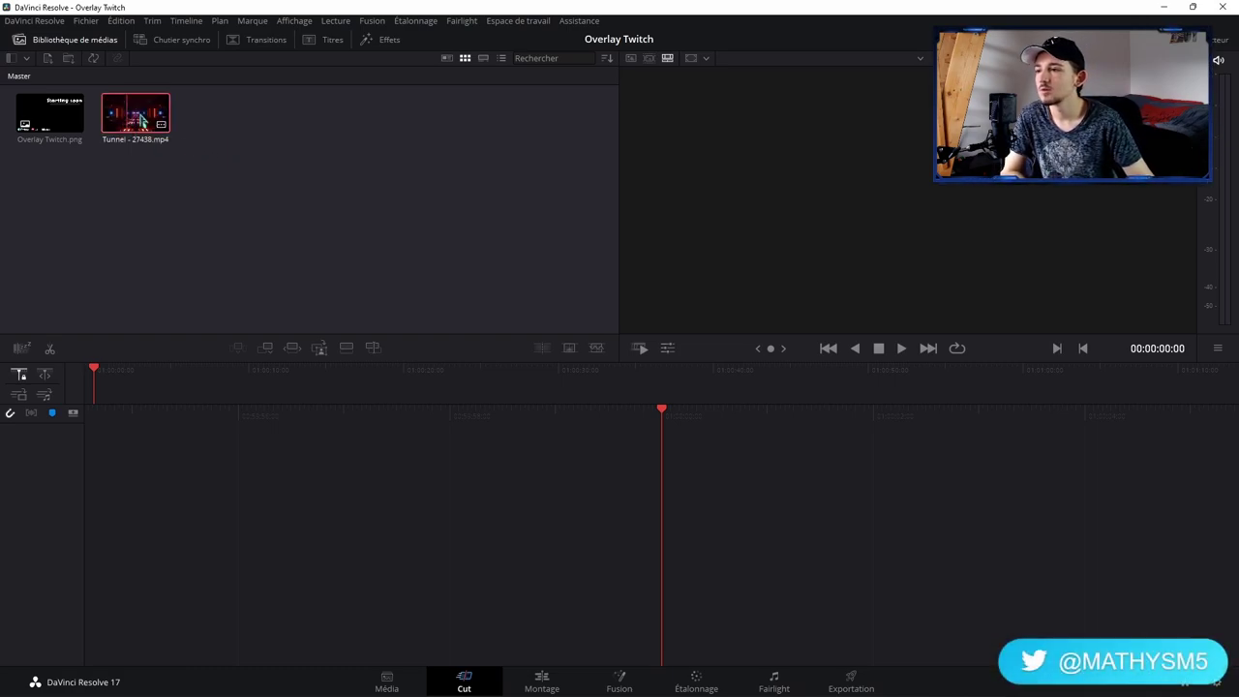
Step: Place Tunnel - 27438.mp4 on a new Timeline 1 and view it on the Montage page
drag(130, 118, 704, 474)
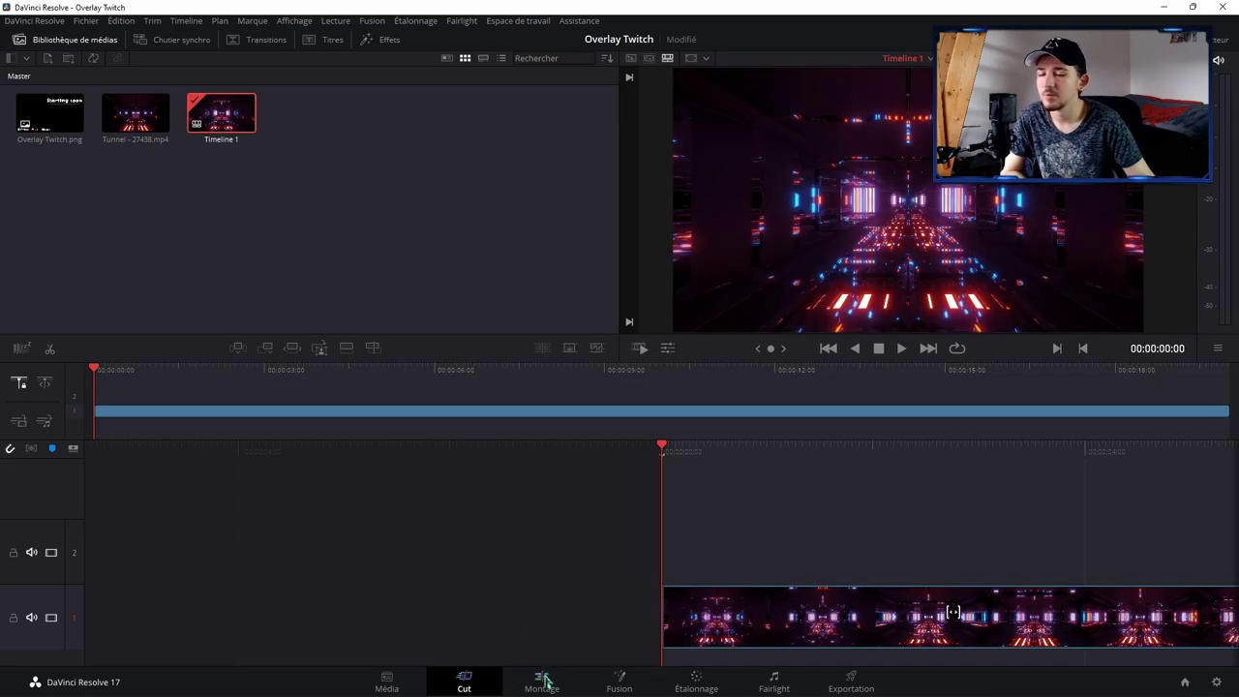
click(544, 682)
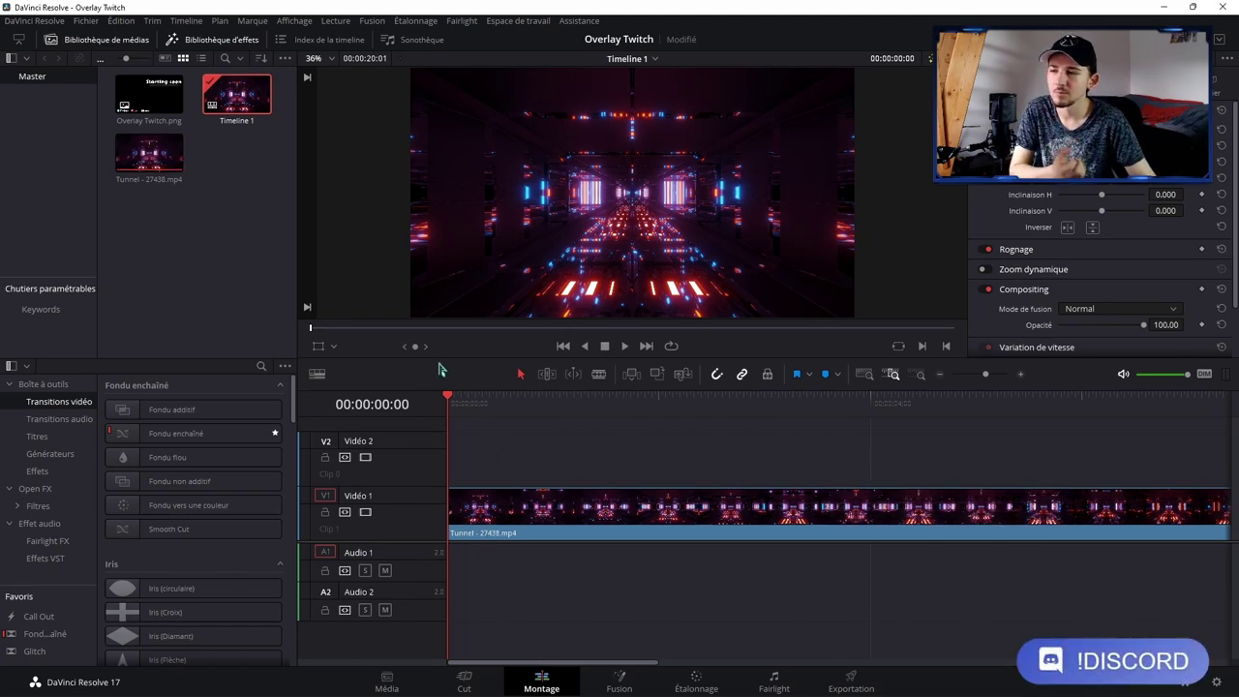
click(538, 20)
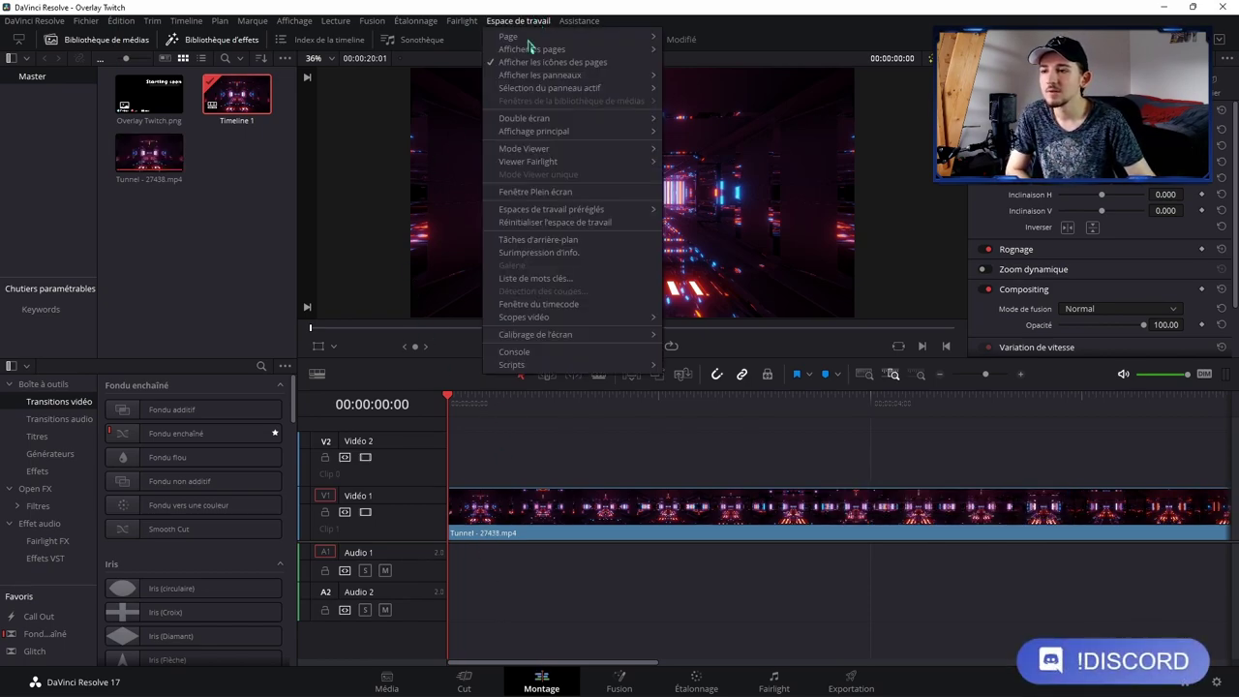
mouse_move(622, 120)
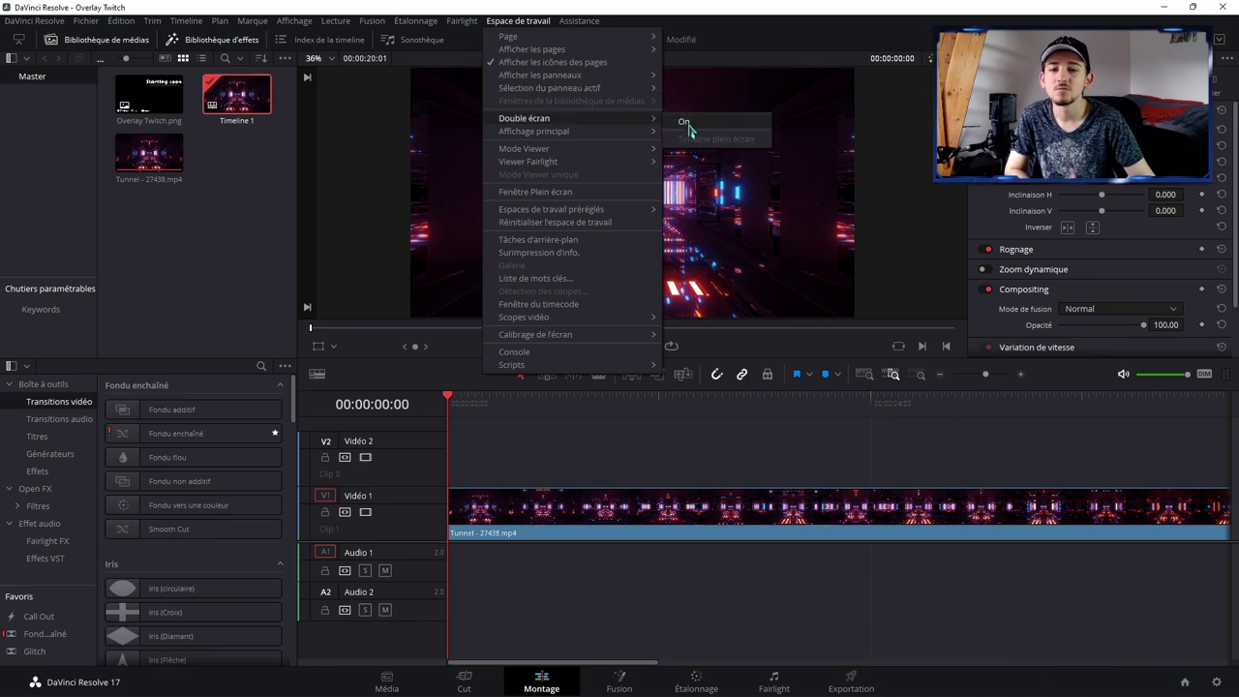
click(570, 444)
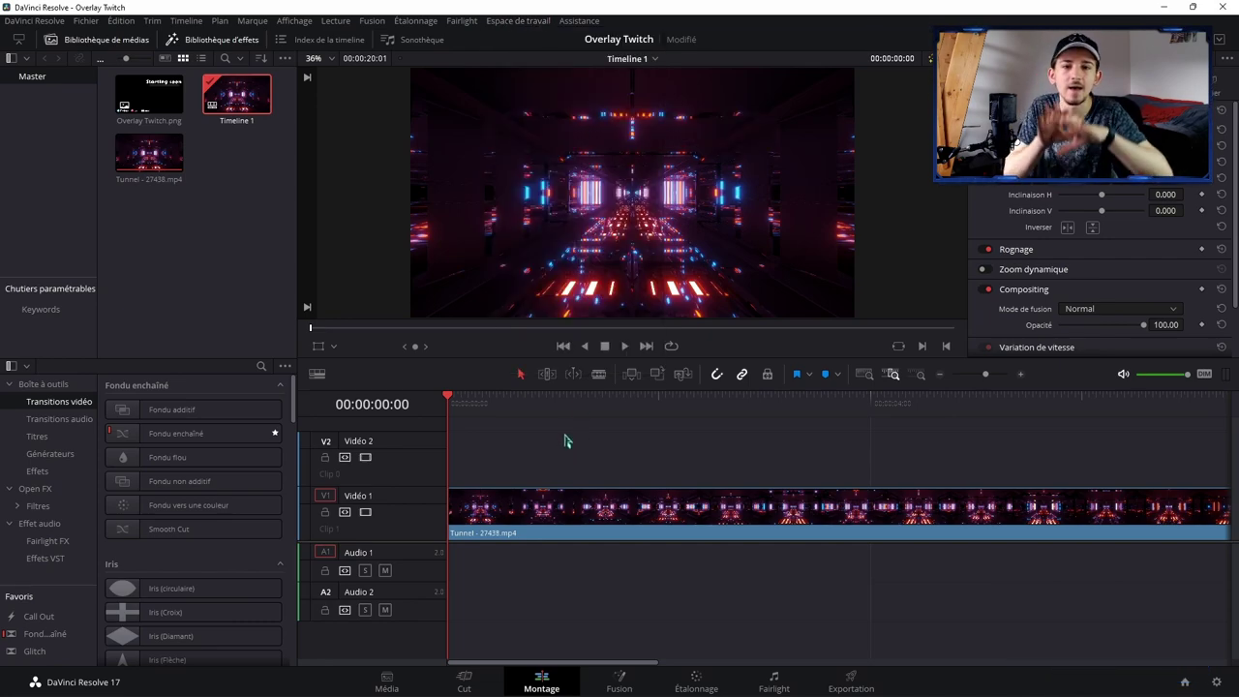
Step: Put Overlay Twitch.png on Vidéo 2 above the tunnel and play a short preview
drag(148, 93, 470, 447)
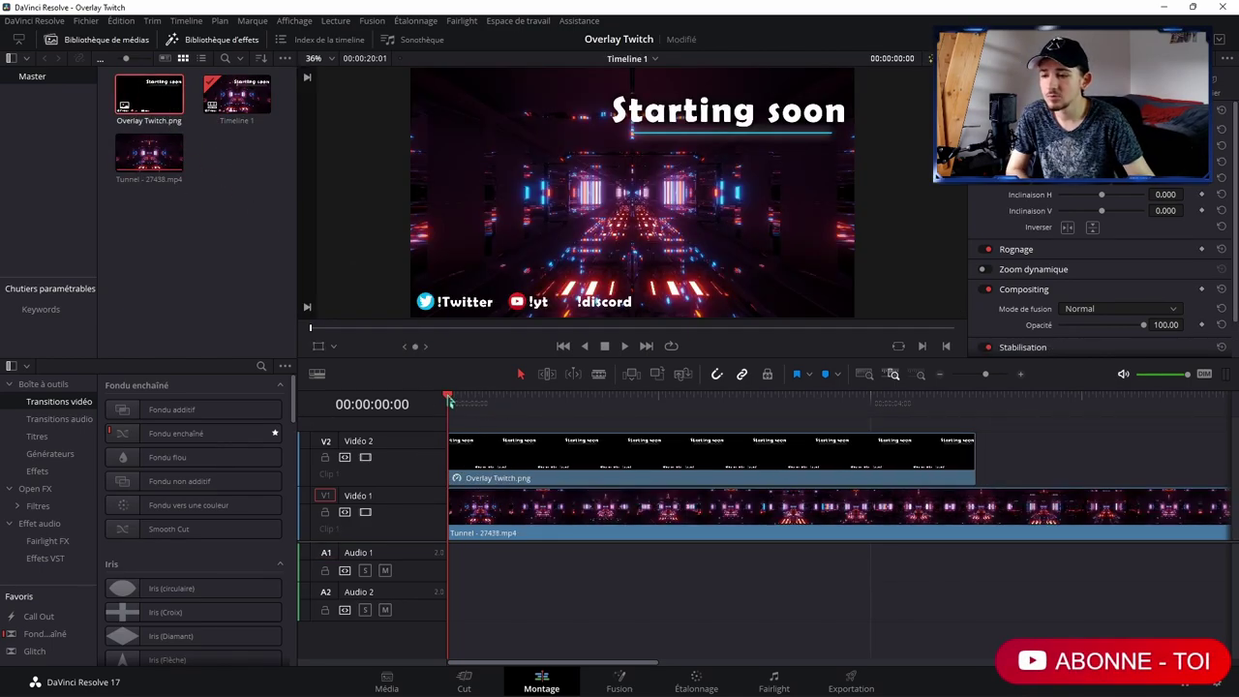
drag(453, 402, 448, 411)
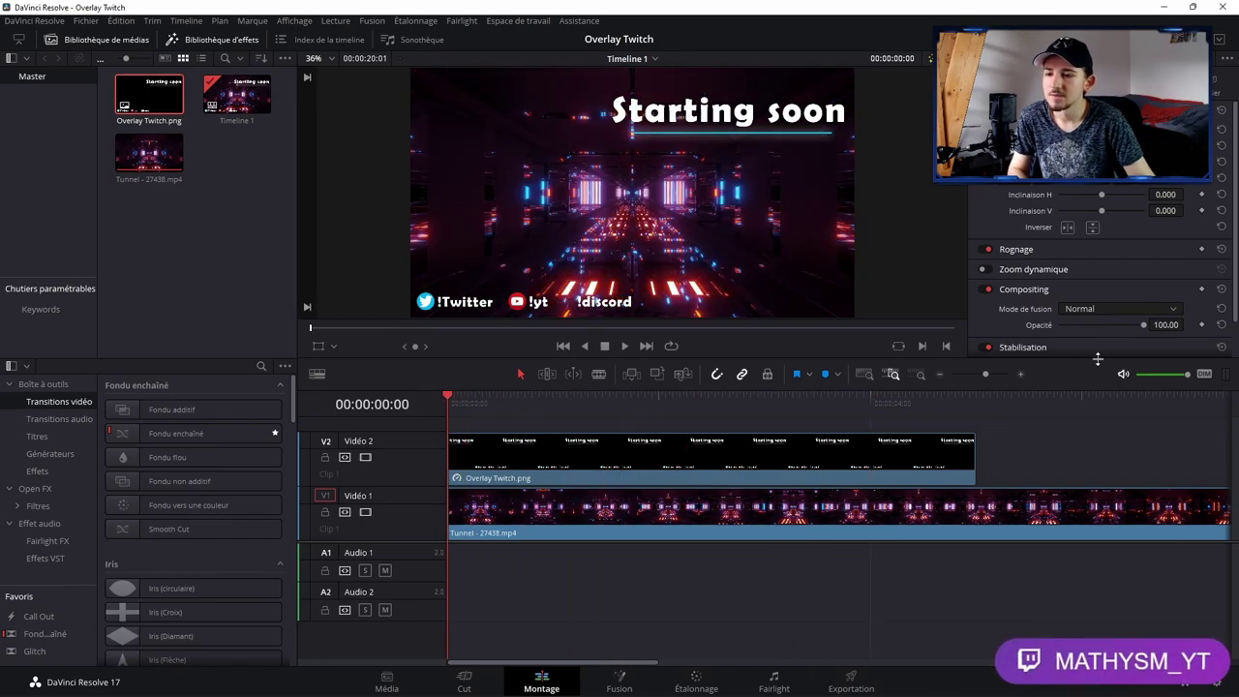
key(space)
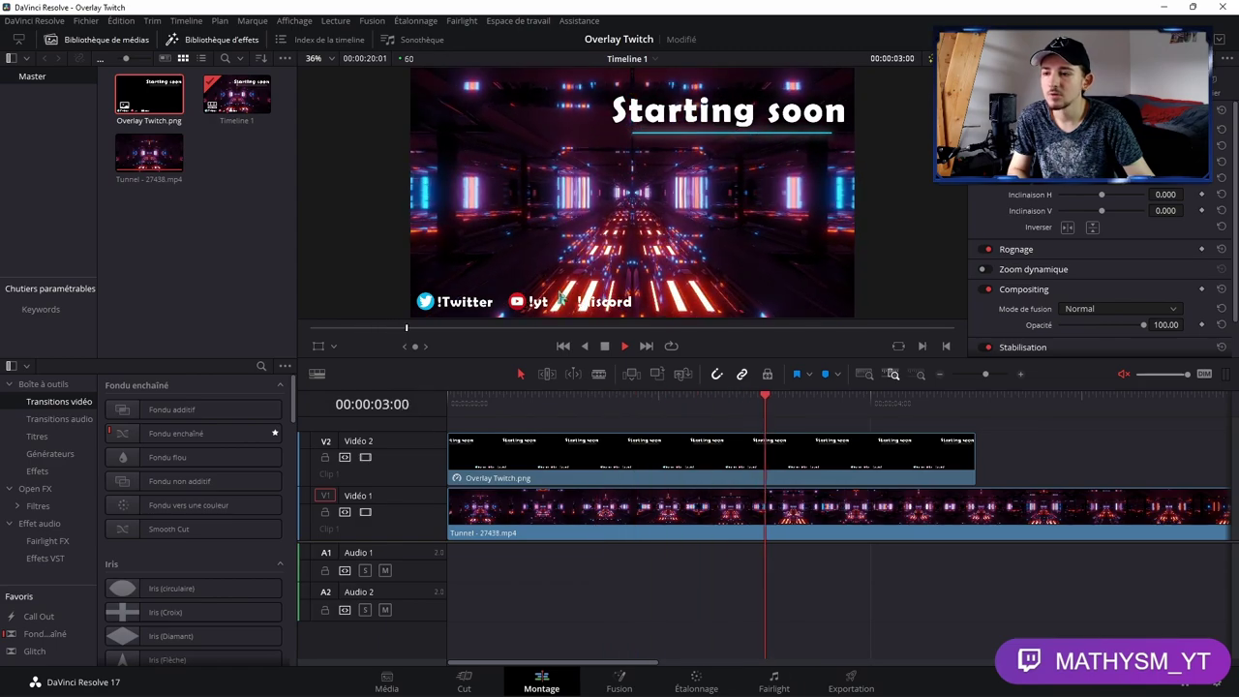
key(space)
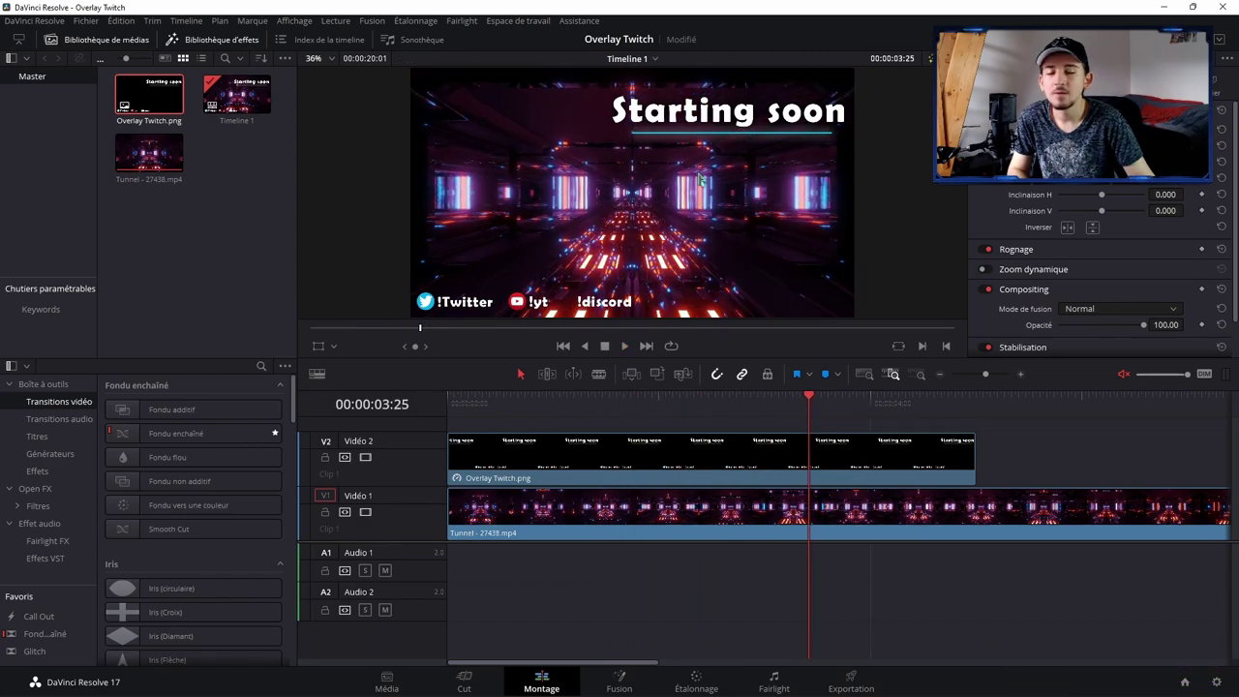
Step: Replay the composite from the start, then again from about three seconds in
key(Home)
key(space)
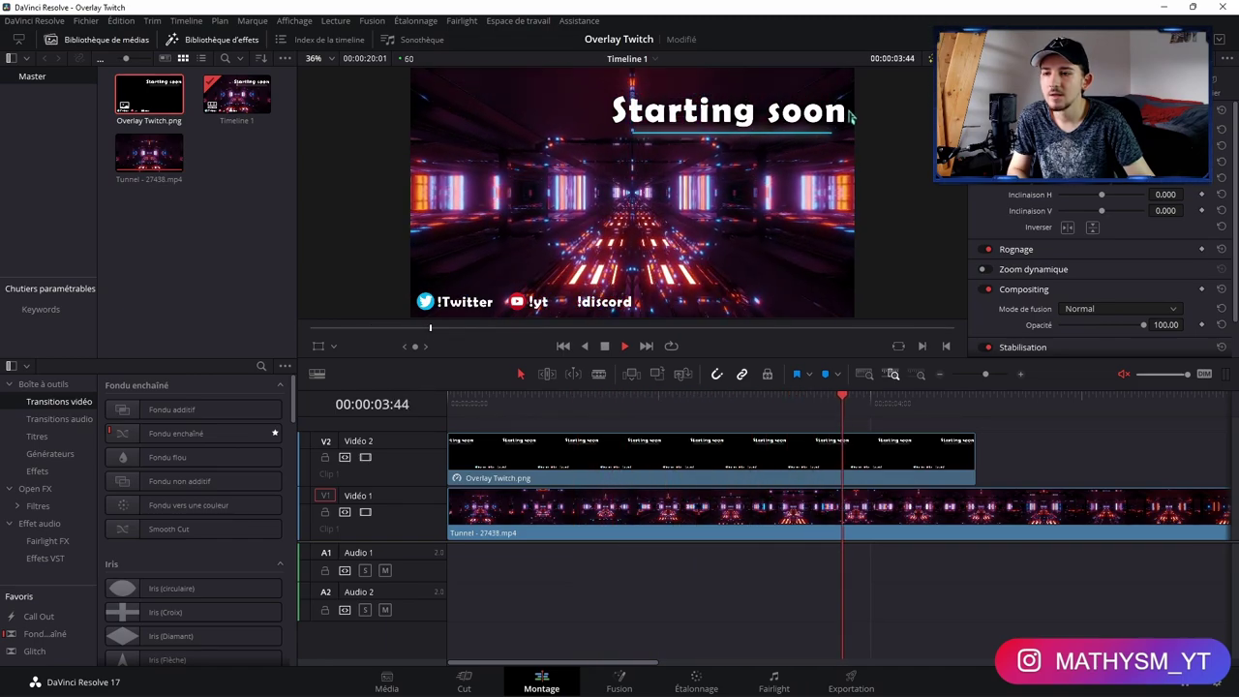
key(space)
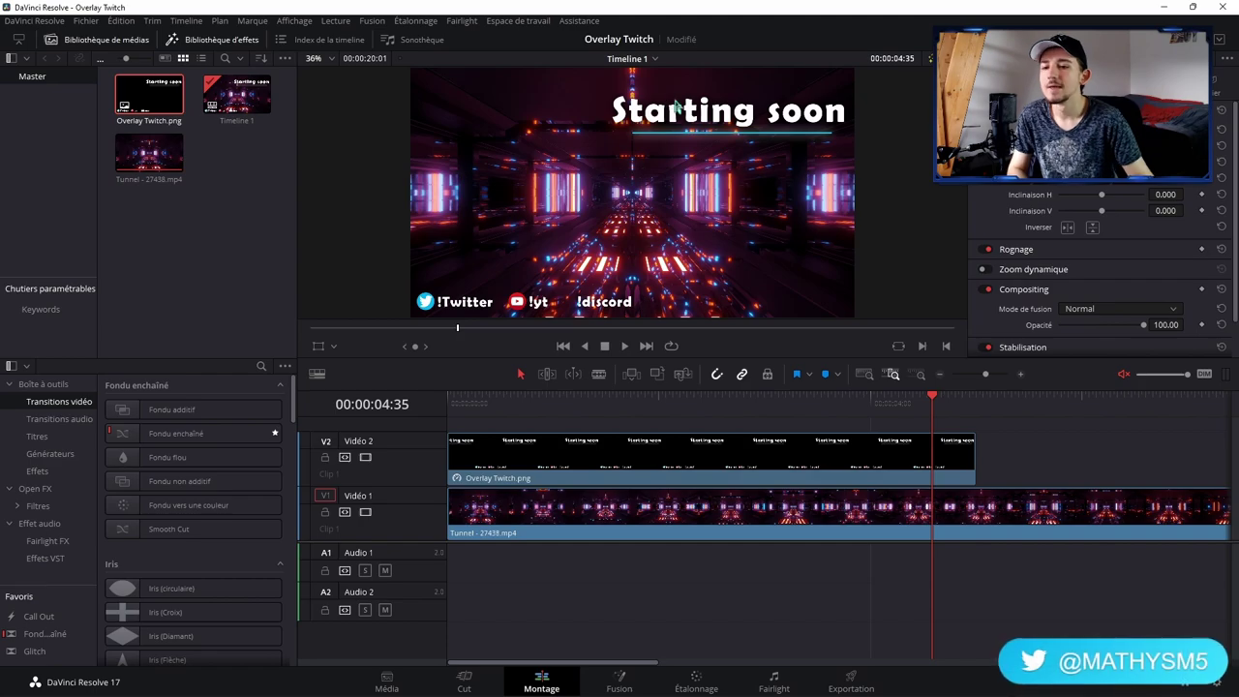
click(743, 404)
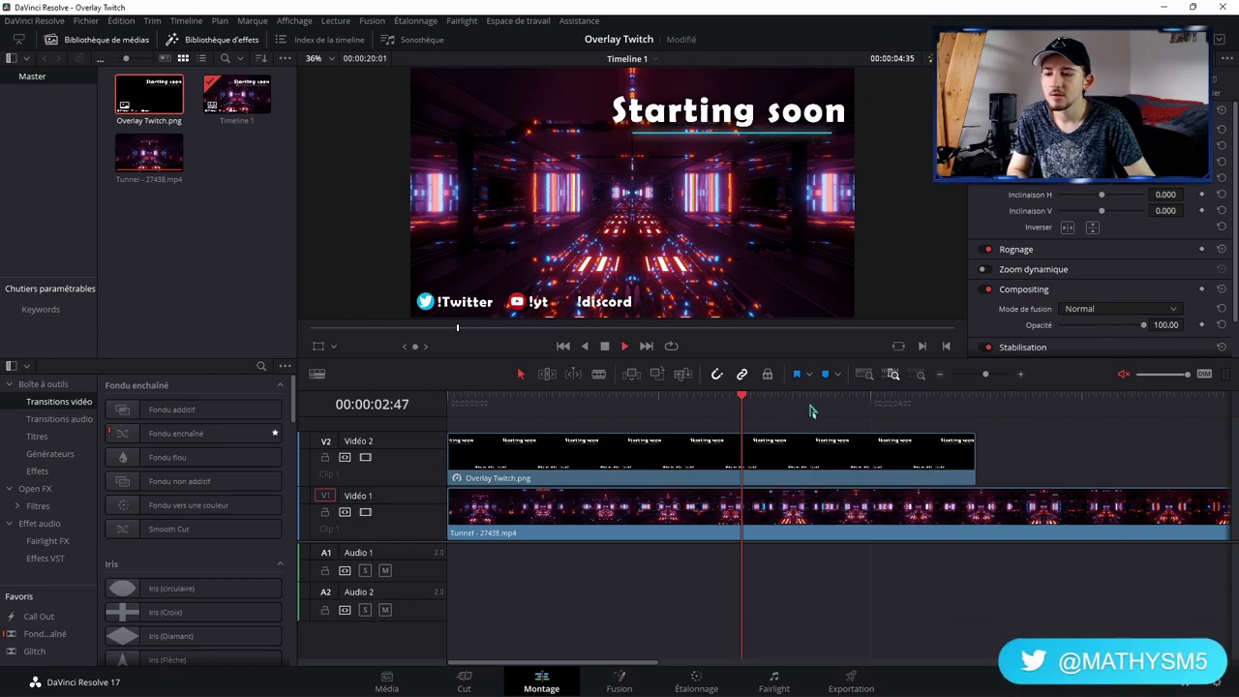
click(798, 404)
key(space)
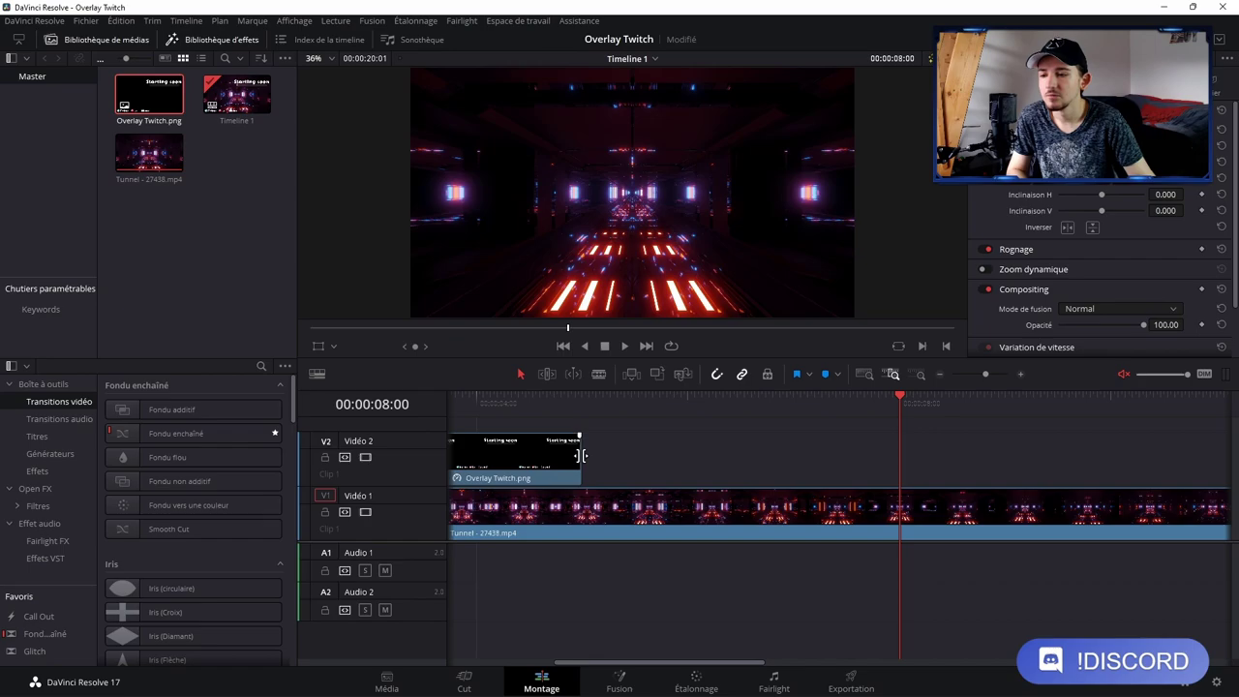
Step: Extend Overlay Twitch.png on V2 to end with the tunnel at 00:00:20:01
drag(581, 456, 855, 463)
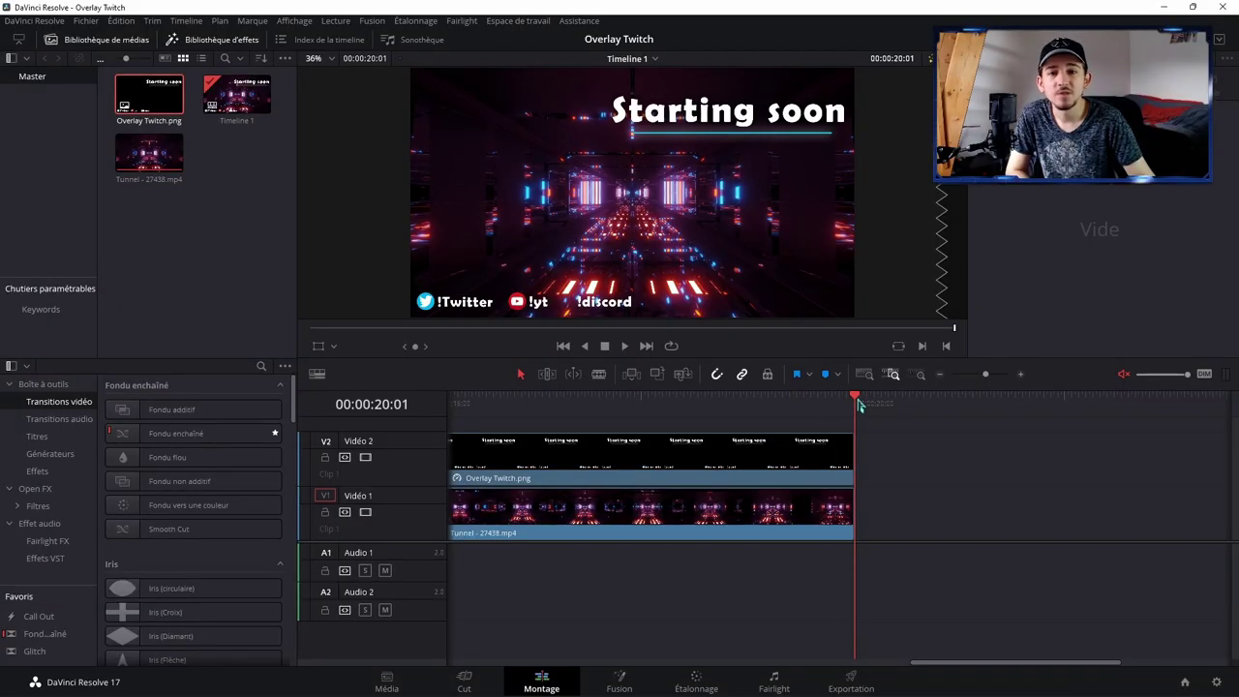
drag(858, 401, 856, 412)
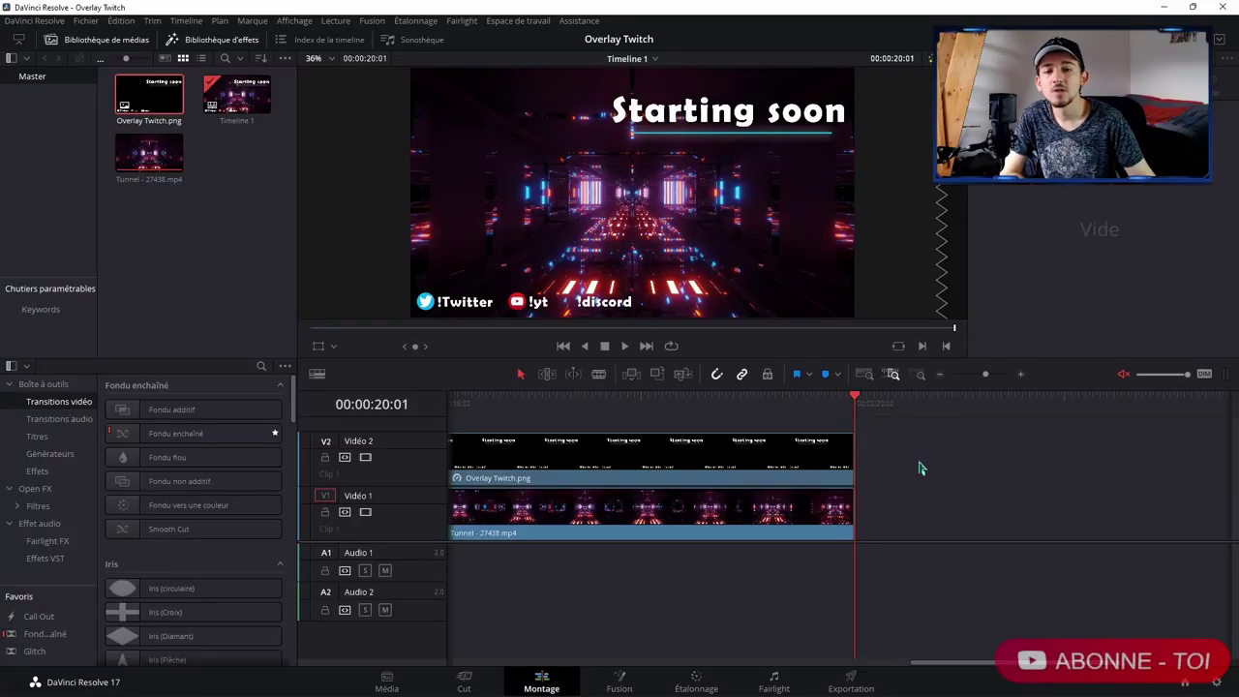
Step: Line up the V1 and V2 clip ends at 00:00:20:01, keeping the tunnel one unbroken clip
click(259, 182)
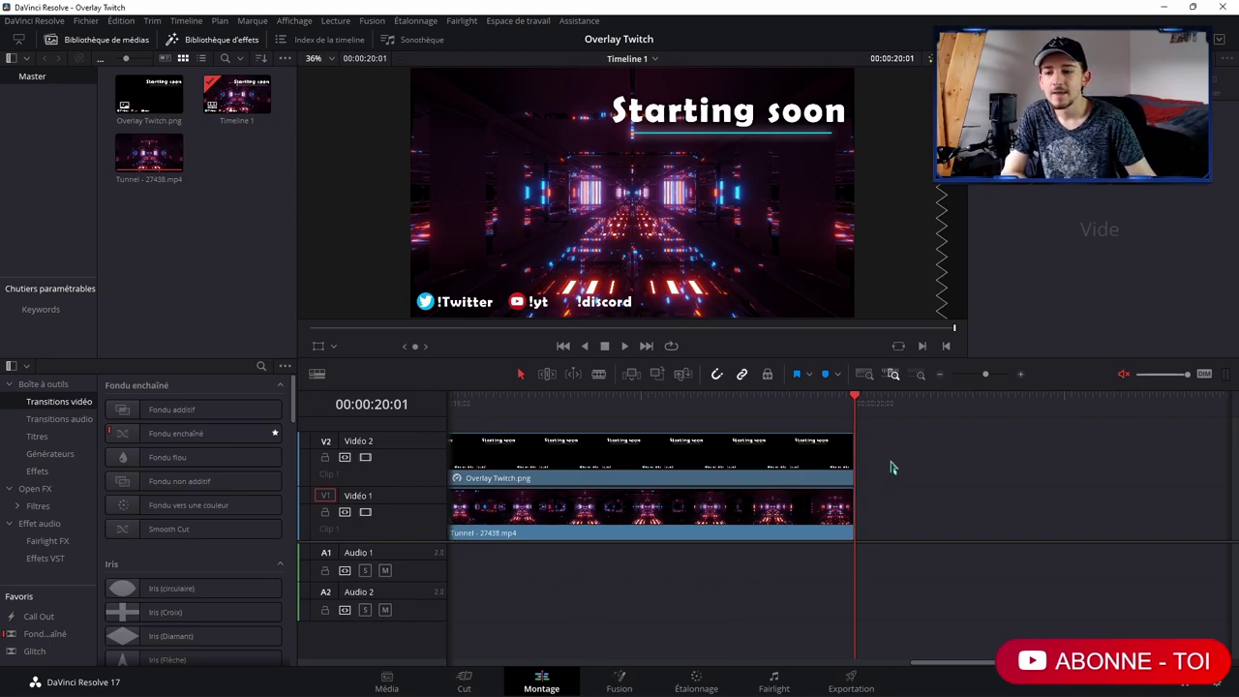
drag(857, 404, 855, 403)
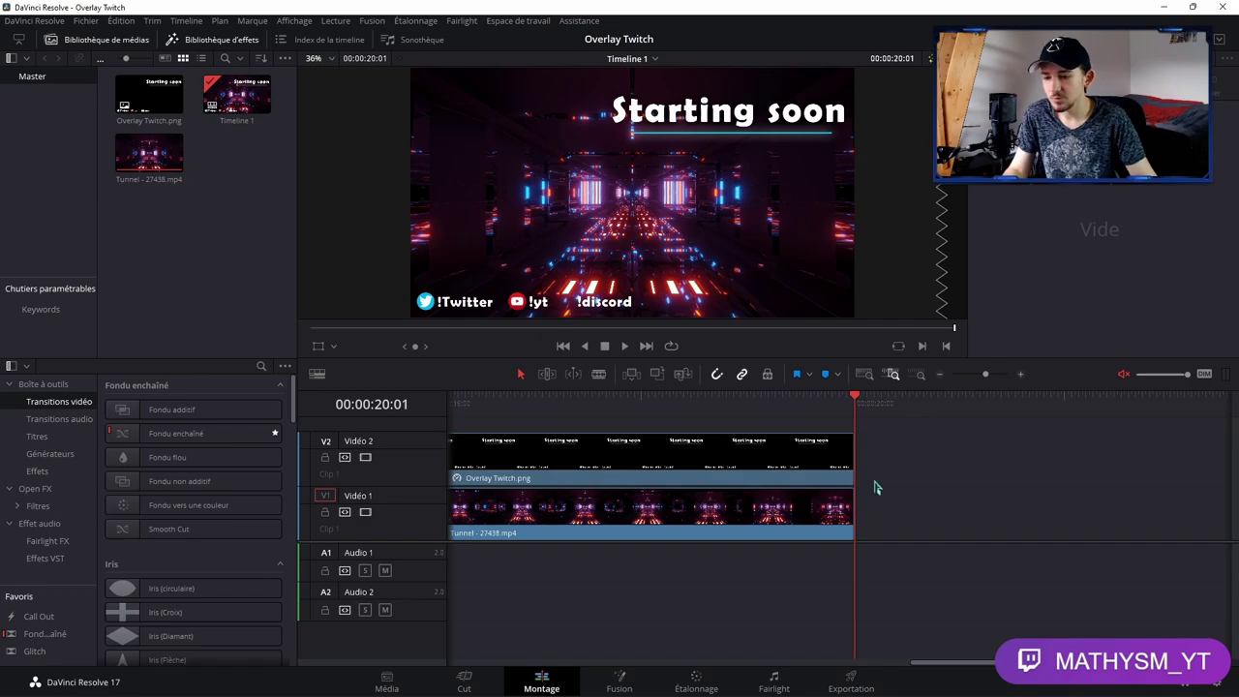
drag(860, 475, 855, 476)
drag(840, 523, 810, 507)
drag(850, 462, 802, 463)
drag(804, 503, 833, 518)
click(821, 525)
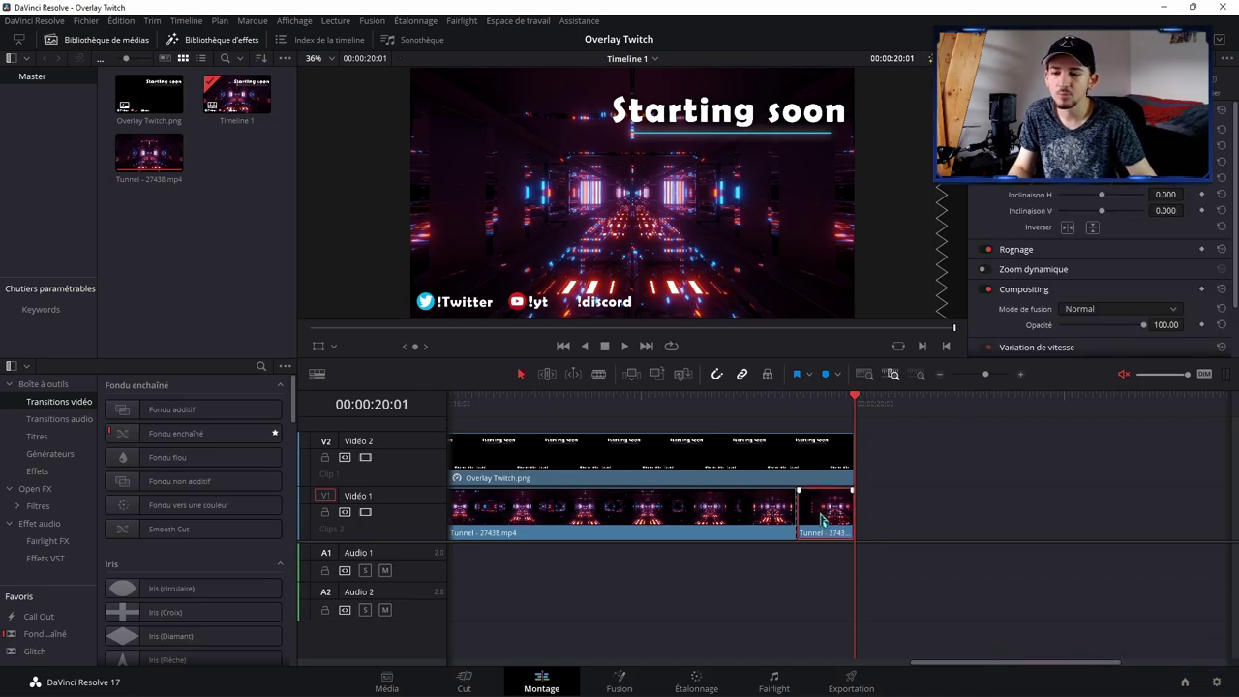
key(ctrl+z)
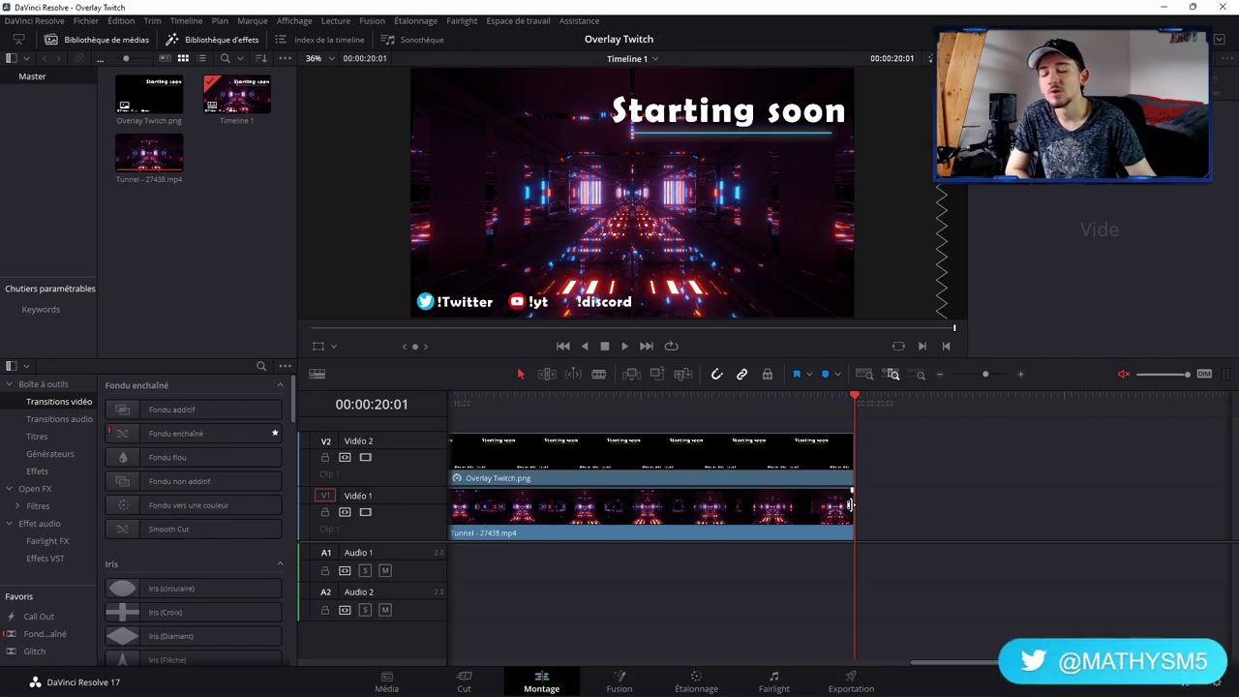
Step: On the Exportation page, start replacing the export name with 'Overlay intro'
click(860, 680)
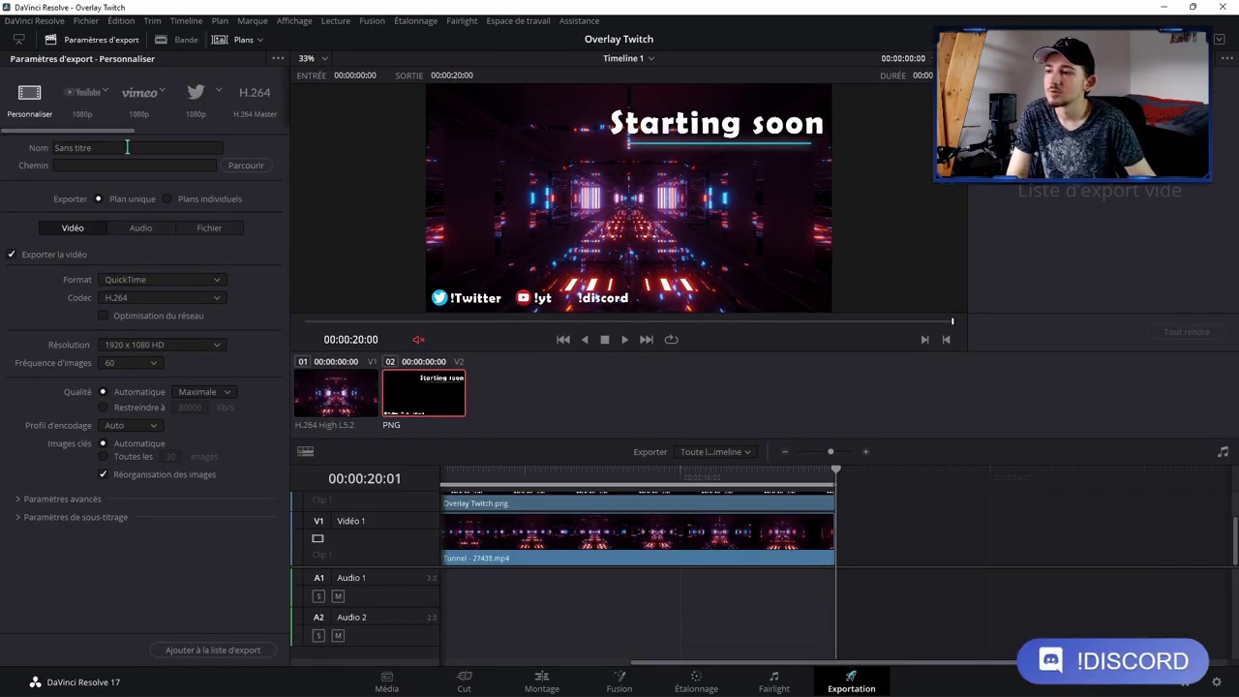
drag(127, 147, 7, 143)
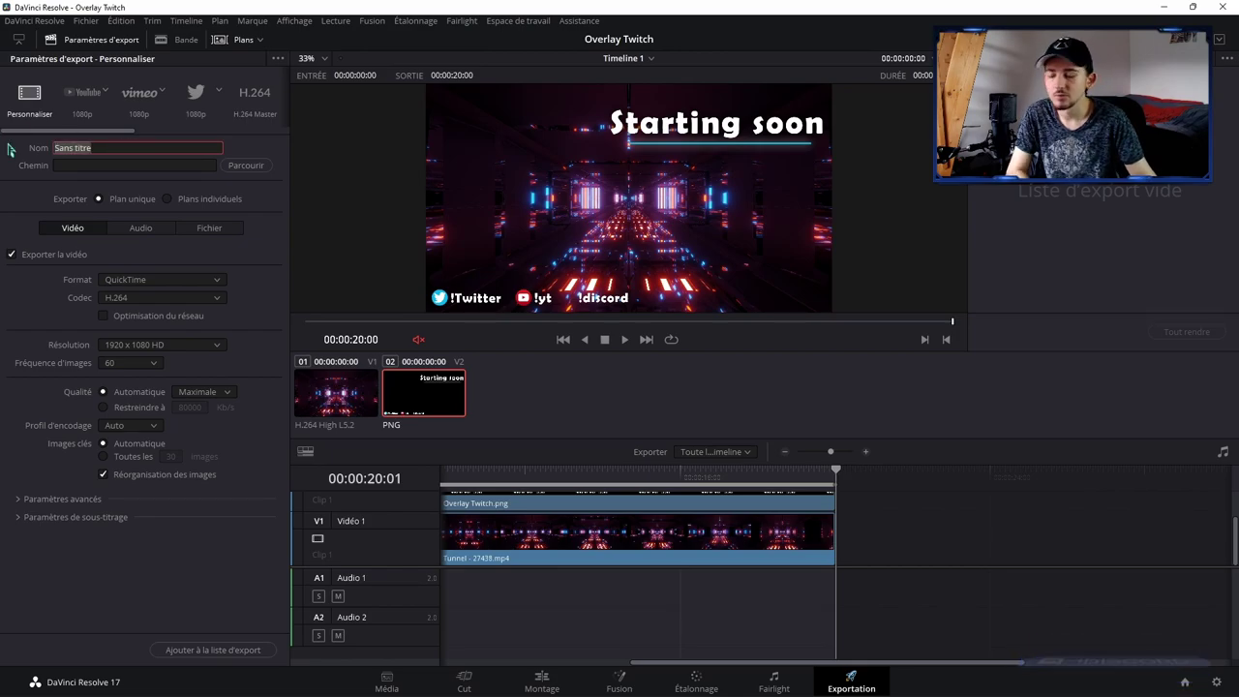
text(Overlay intro)
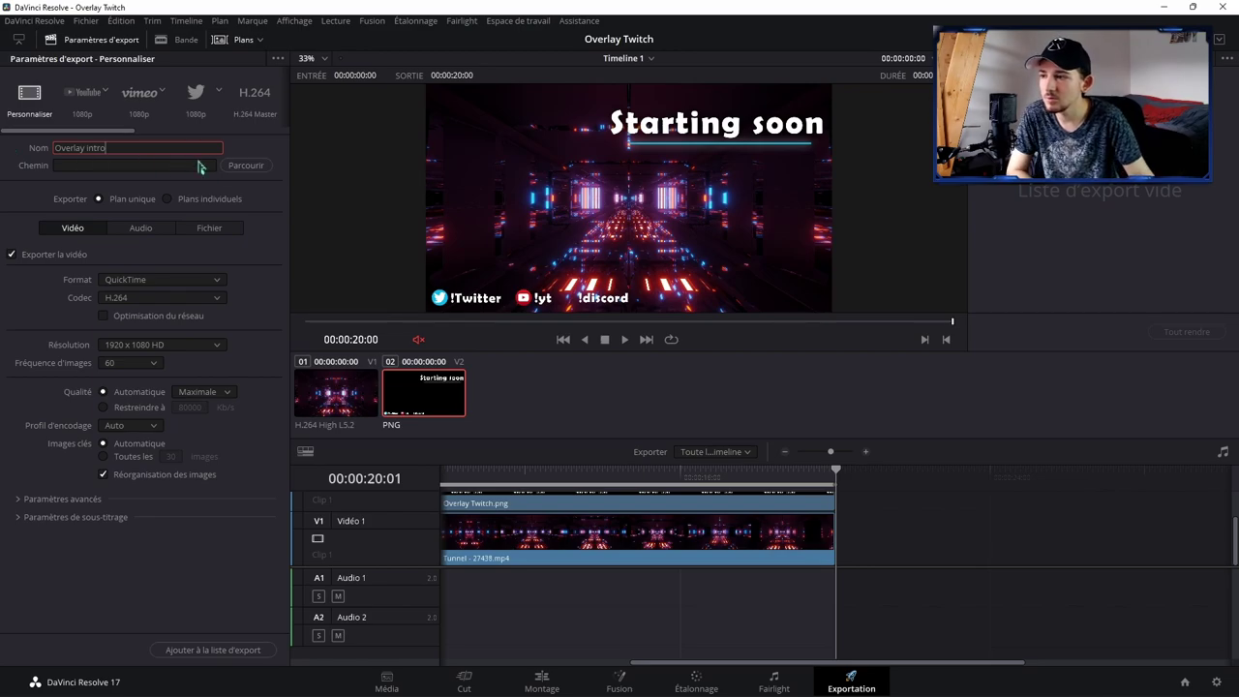
Step: Set the render location to the Overlay Vidéo folder on the desktop
click(244, 165)
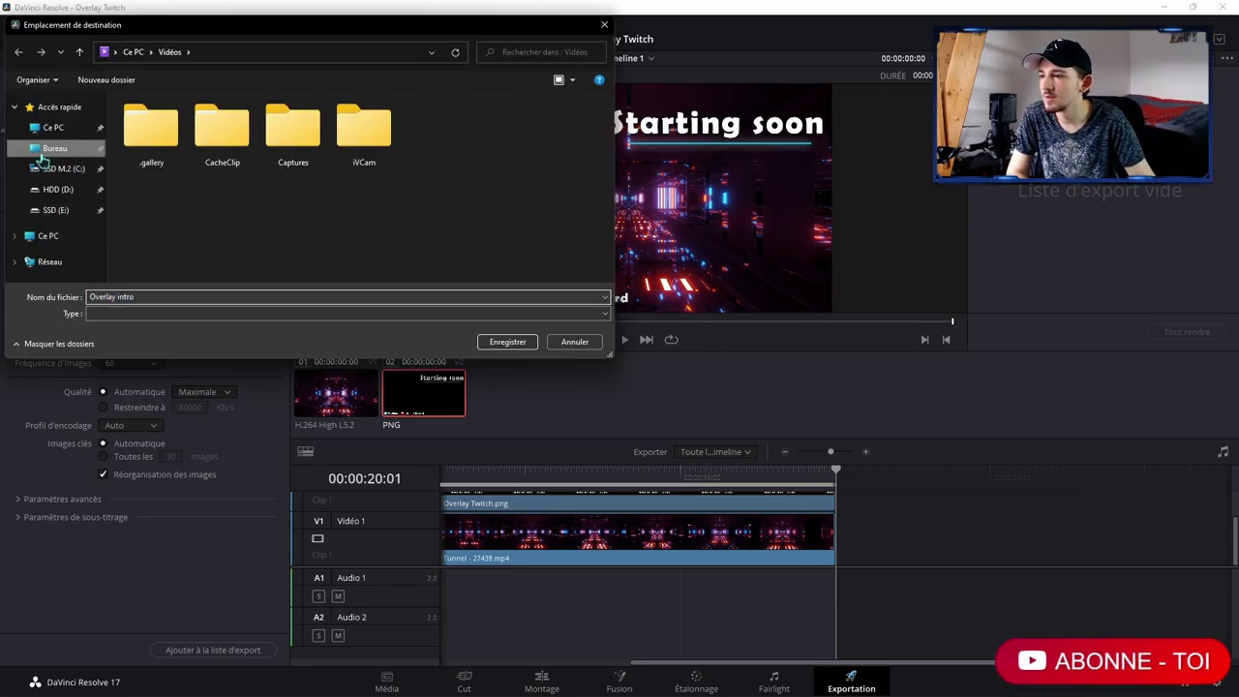
click(55, 148)
double_click(361, 126)
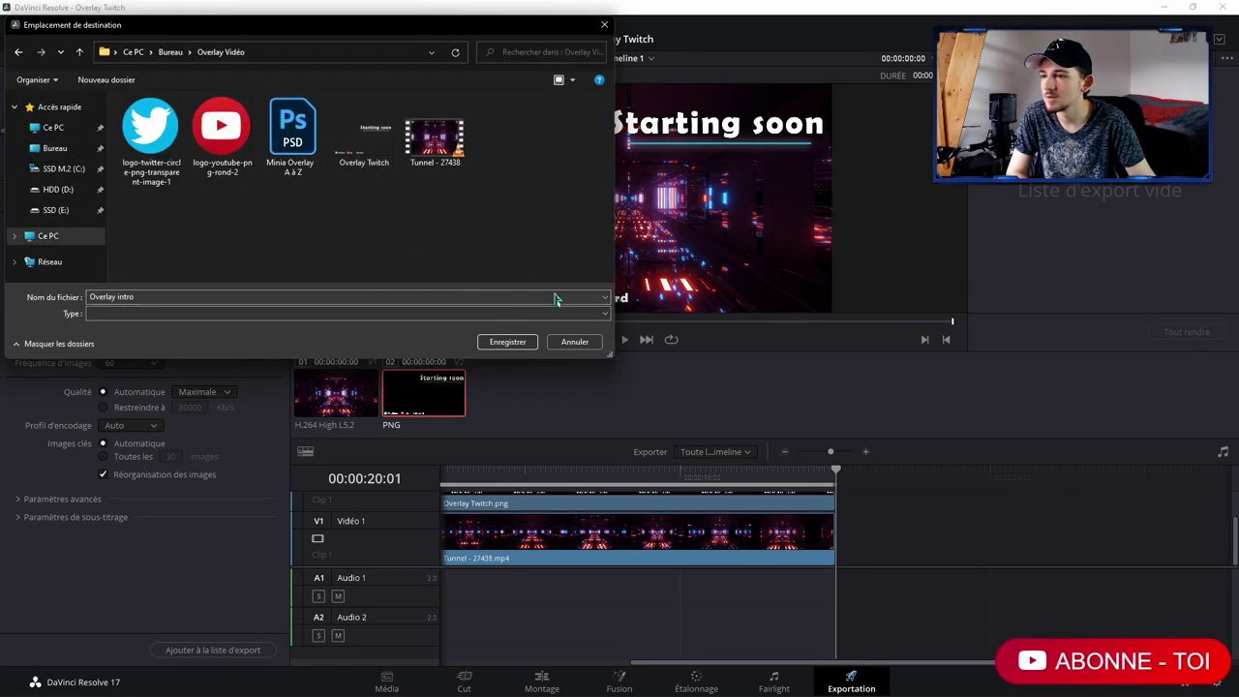
click(523, 344)
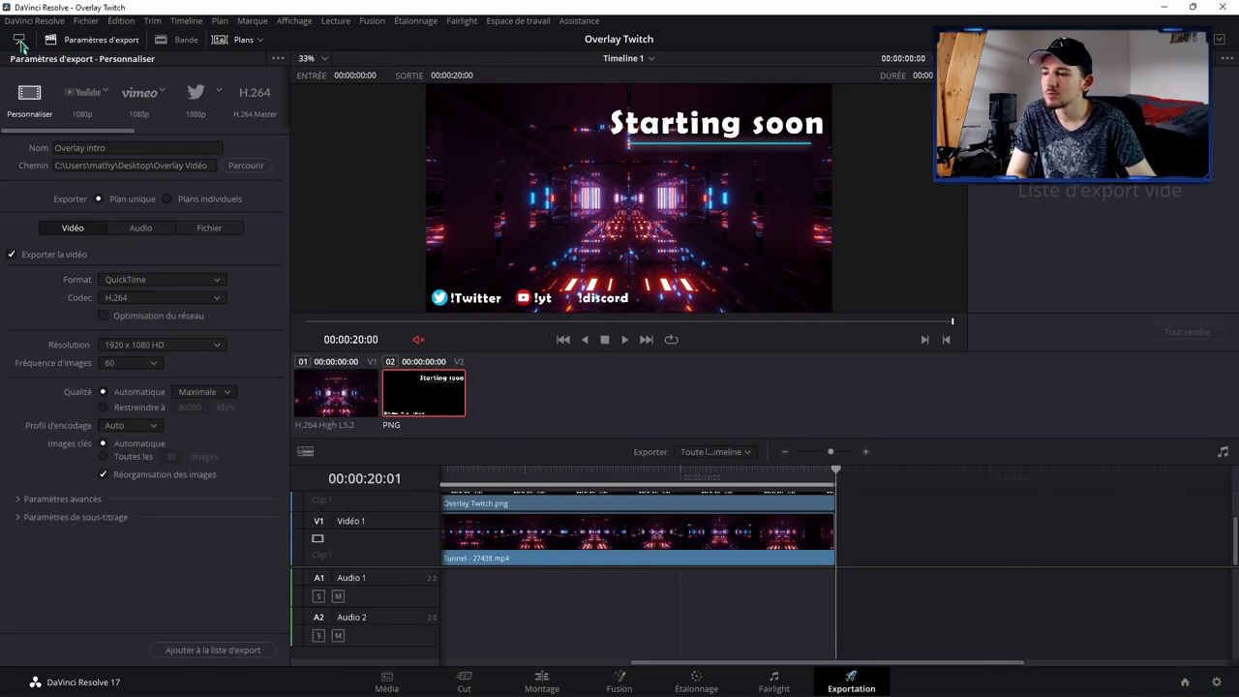
Step: Switch the export format to MP4 with quality restricted to 40000 Kb/s
click(19, 41)
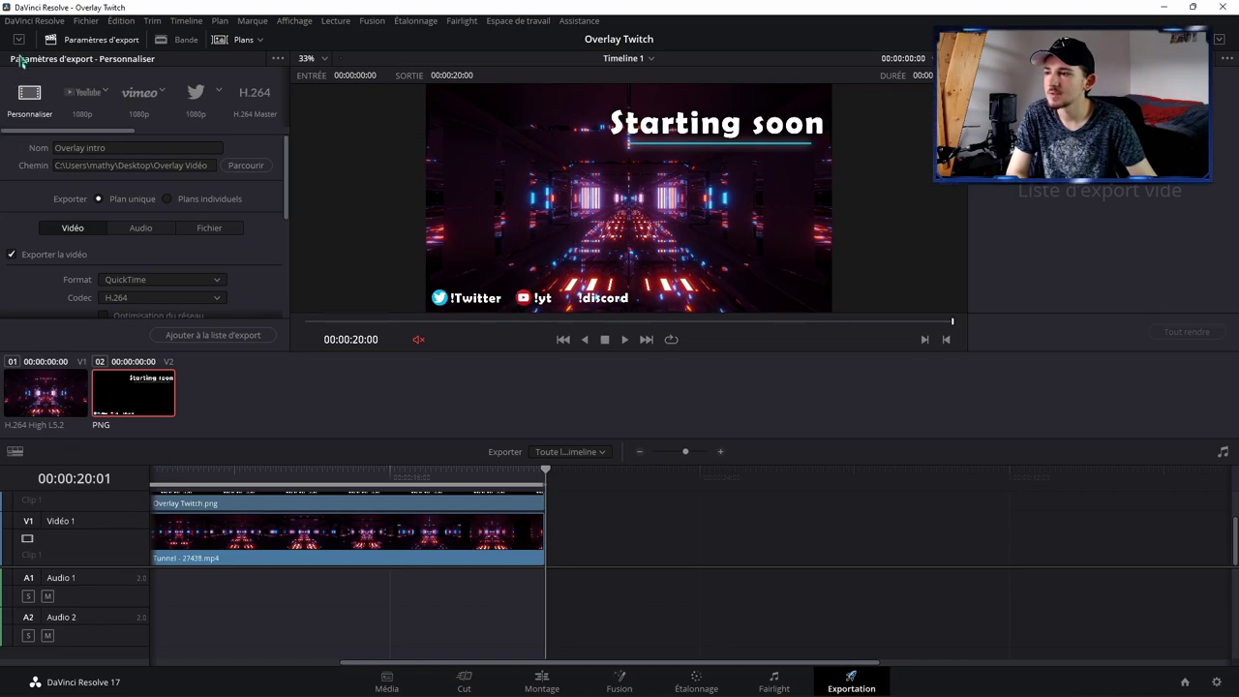
click(18, 40)
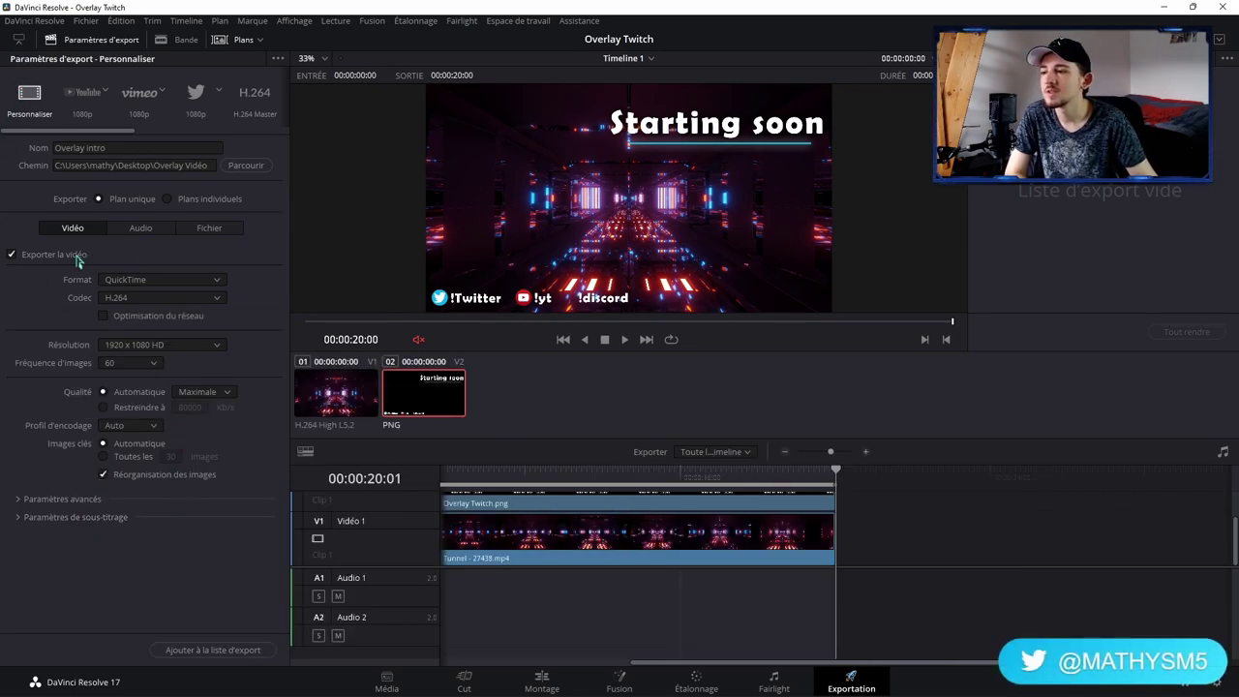
click(153, 281)
click(132, 382)
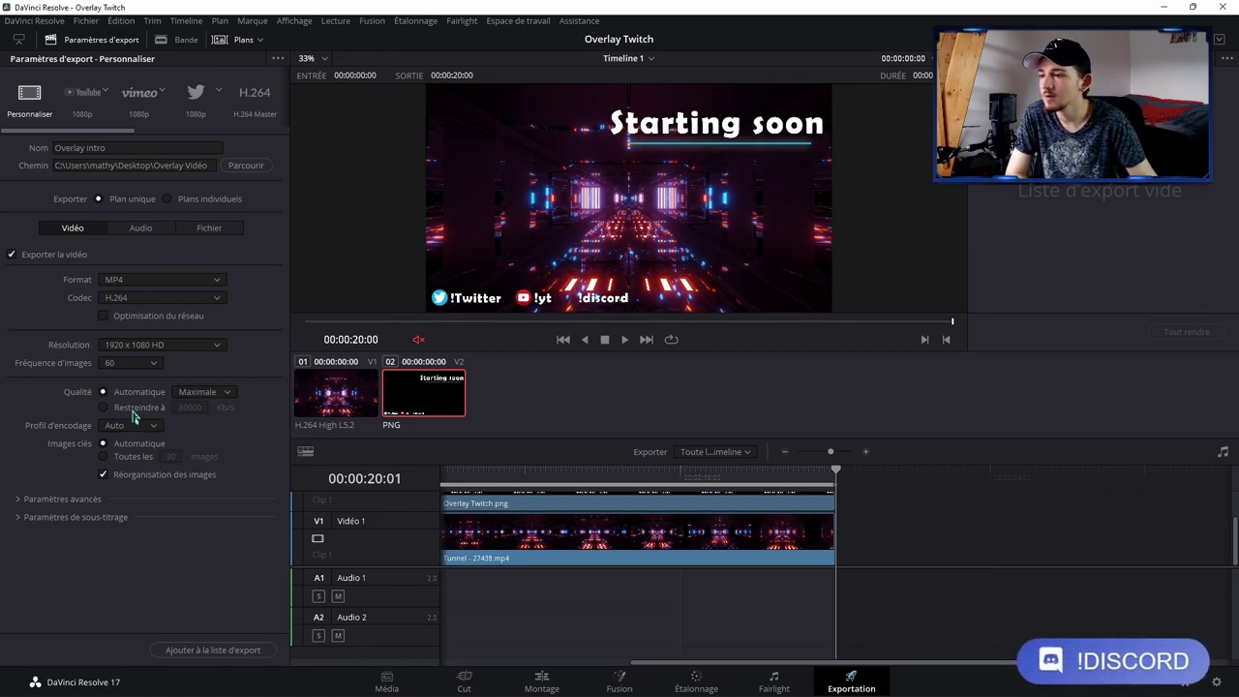
click(133, 411)
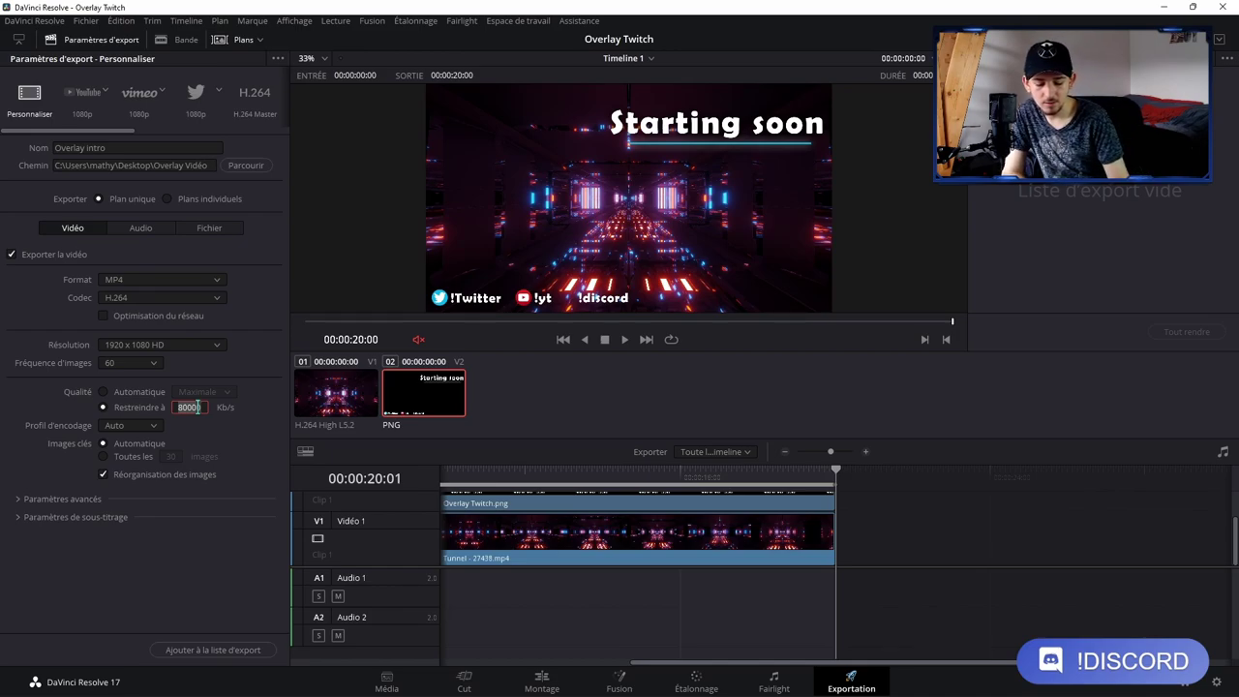
key(BackSpace)
key(BackSpace)
key(BackSpace)
key(BackSpace)
text(4000)
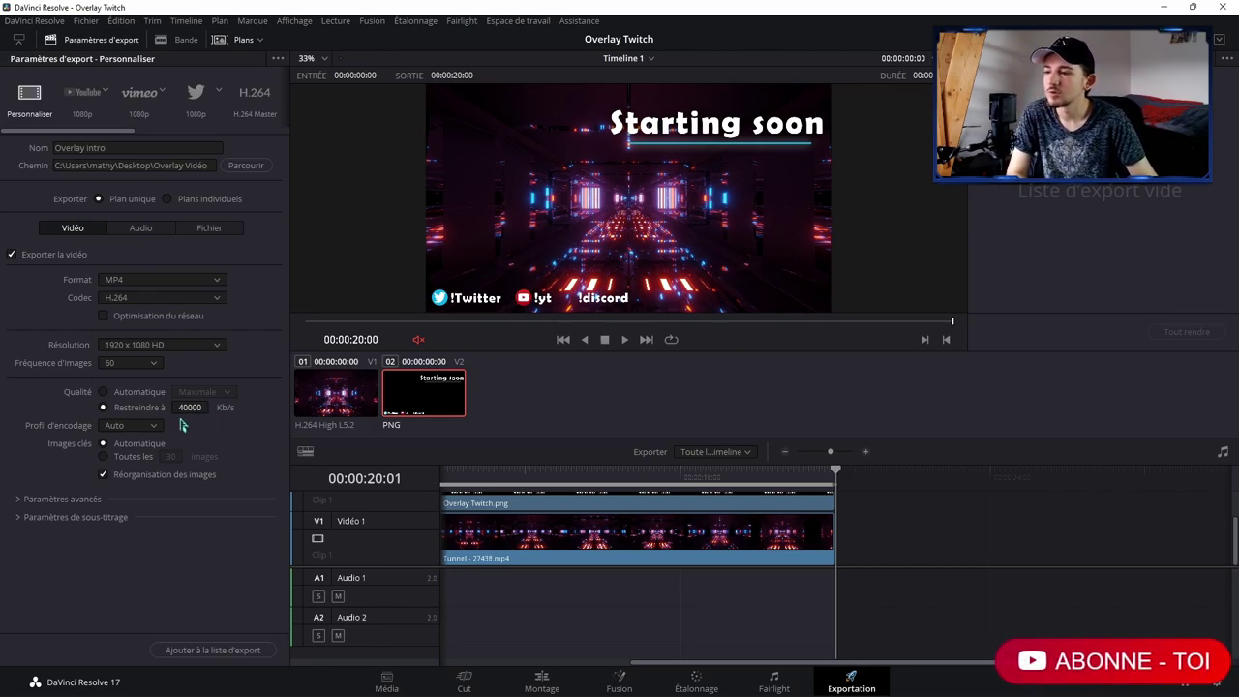
Step: Set the encoding profile to Élevé with a keyframe every 2 frames
click(152, 433)
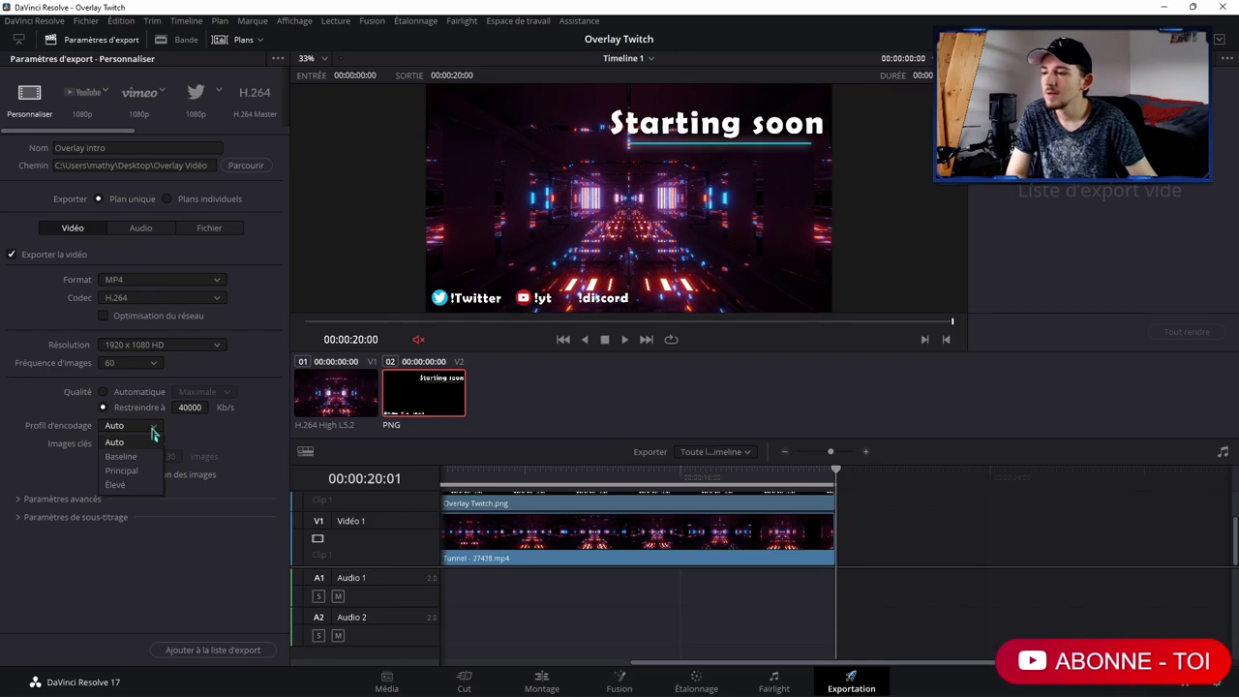
click(125, 481)
click(126, 456)
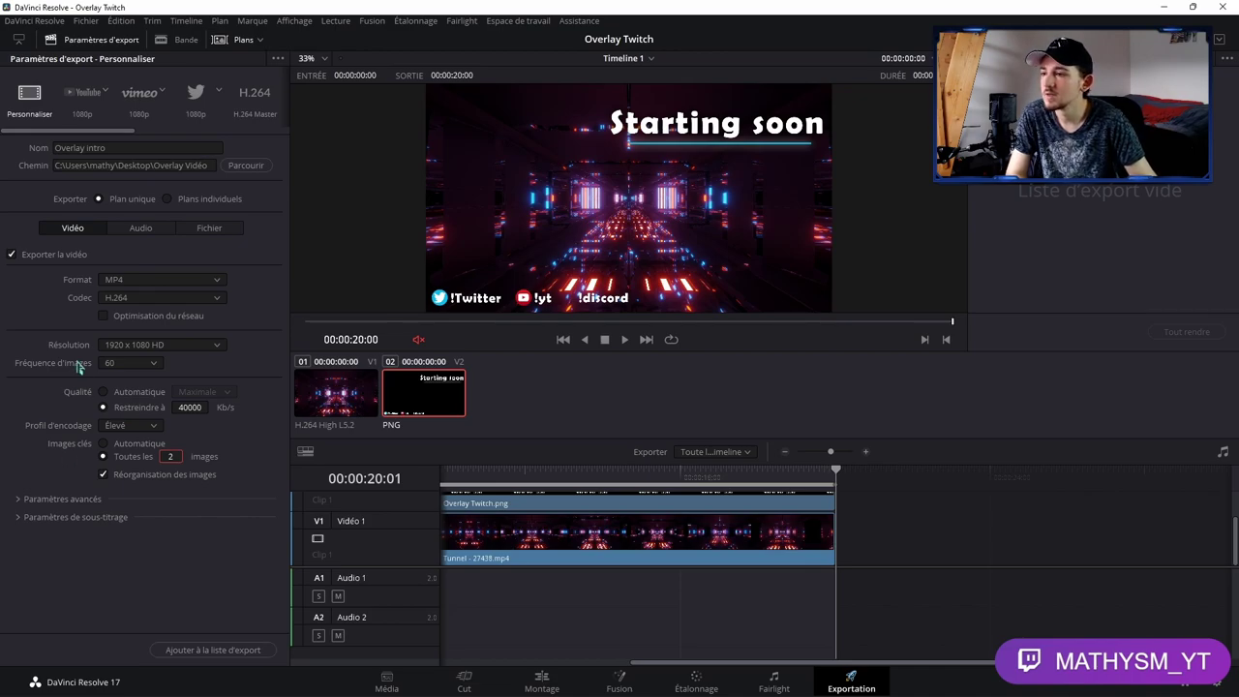
click(143, 228)
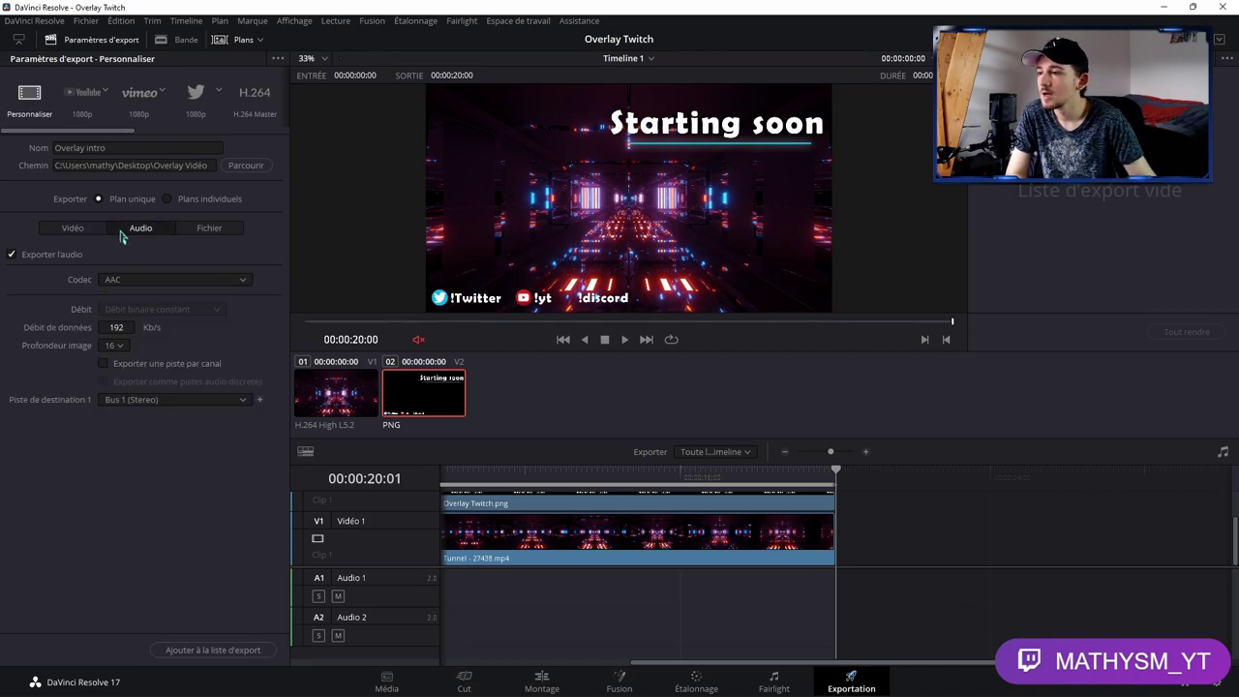
Step: Uncheck Exporter l'audio so the render is video only, then return to the Vidéo settings
click(71, 257)
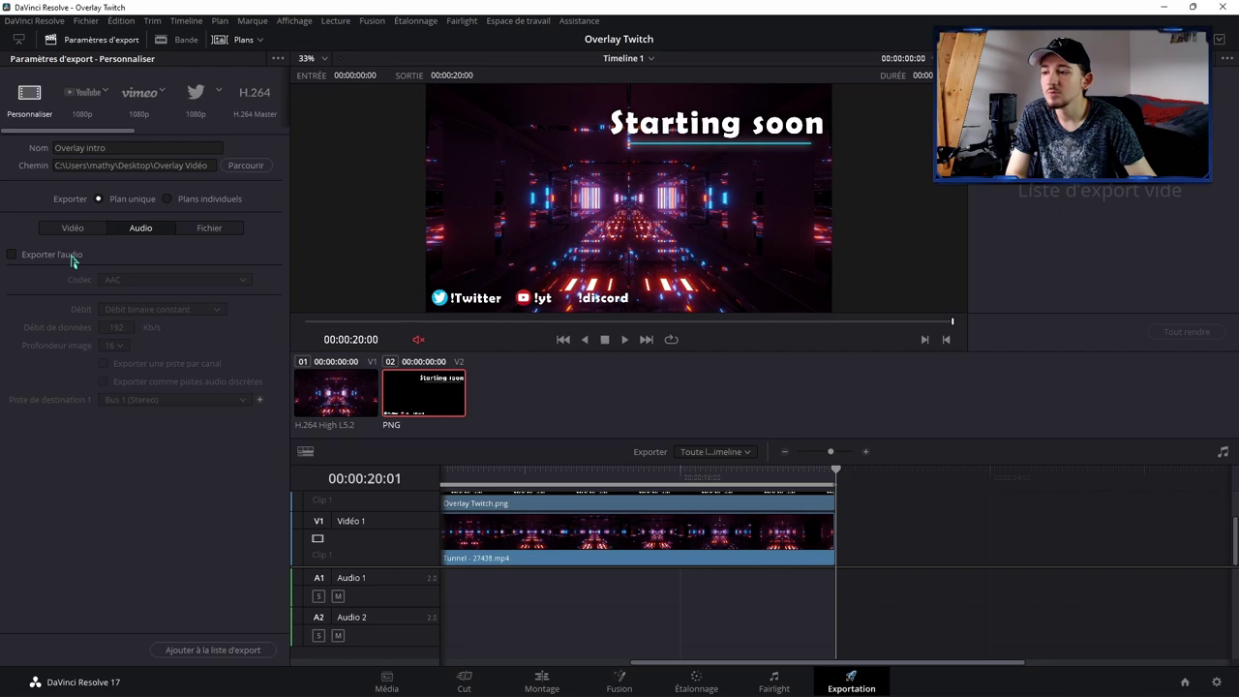
click(71, 256)
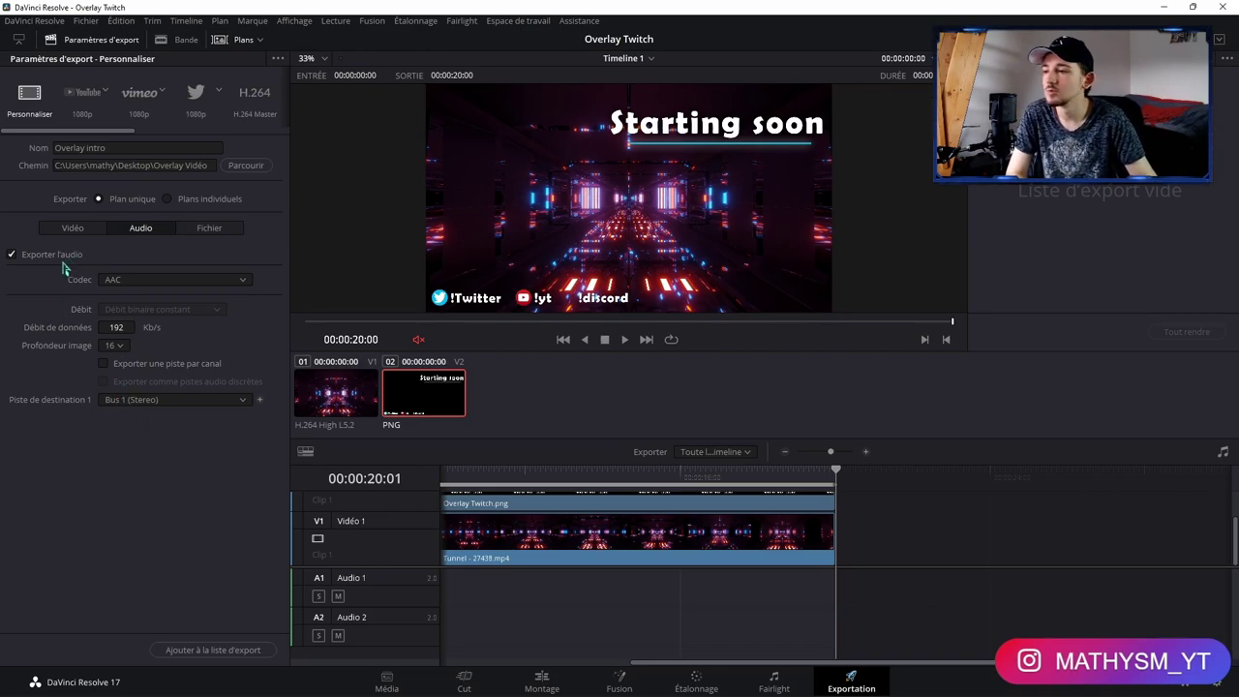
click(64, 260)
click(71, 231)
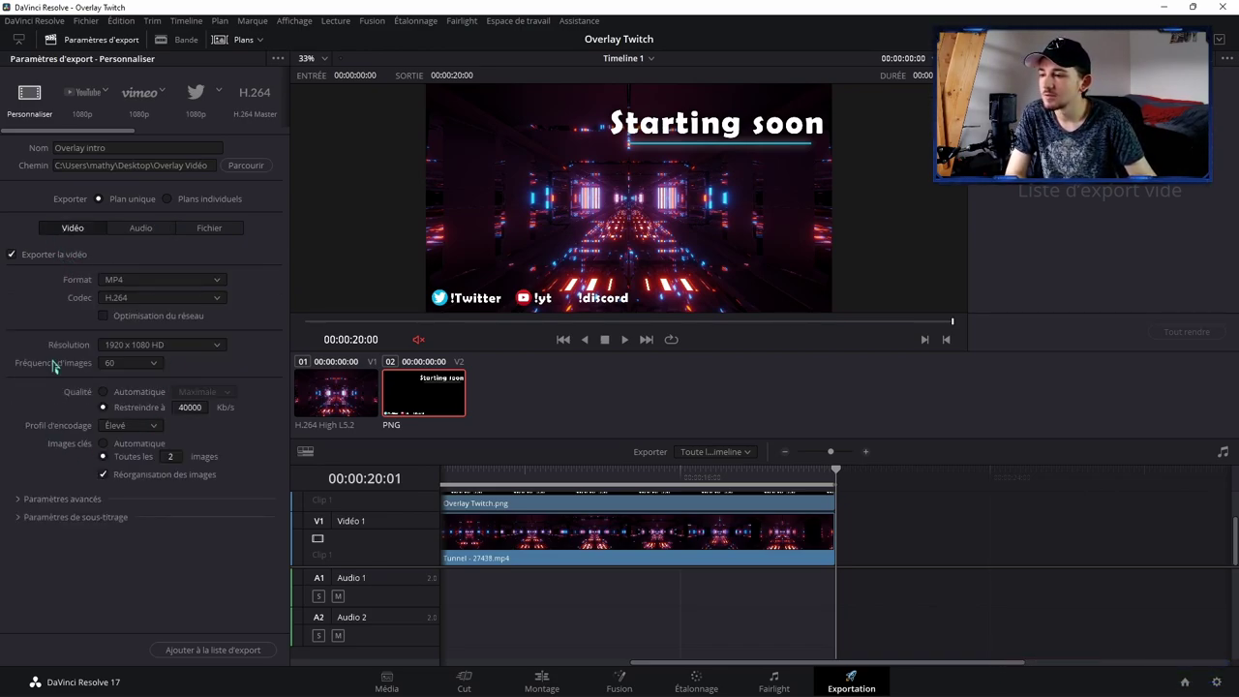
Step: Add the Overlay intro job to the render queue
click(207, 649)
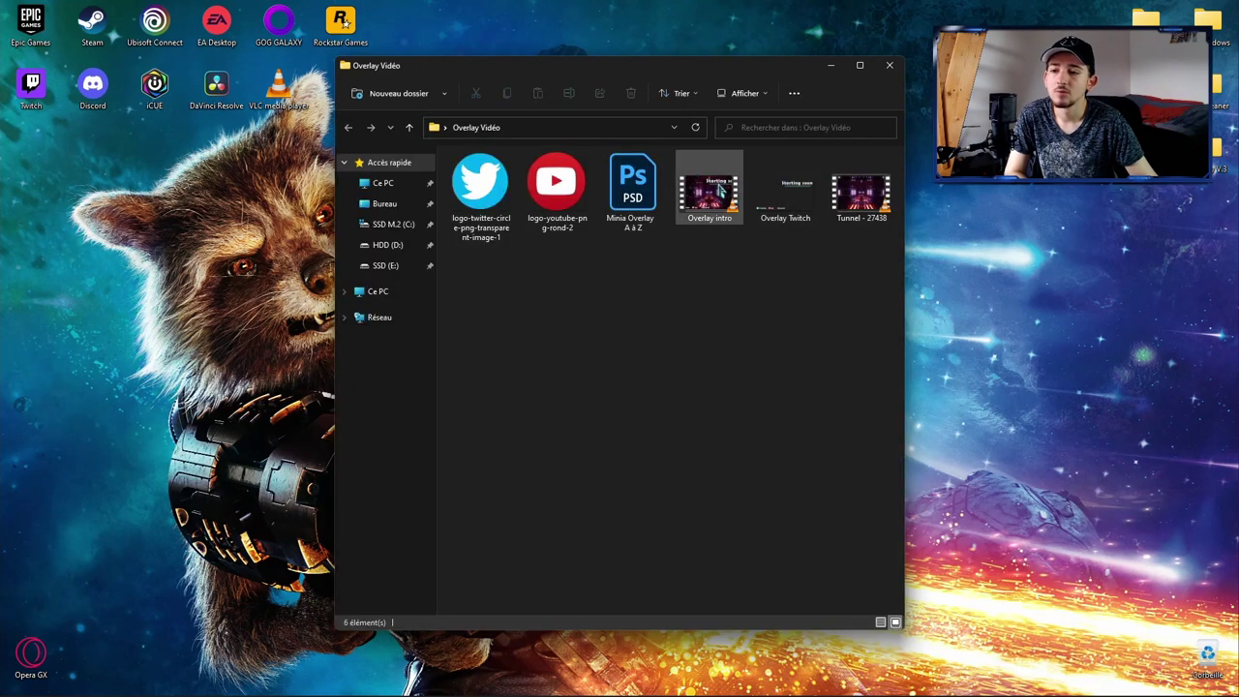
Step: Play Overlay intro full screen in VLC and seek back to around 00:05
double_click(719, 193)
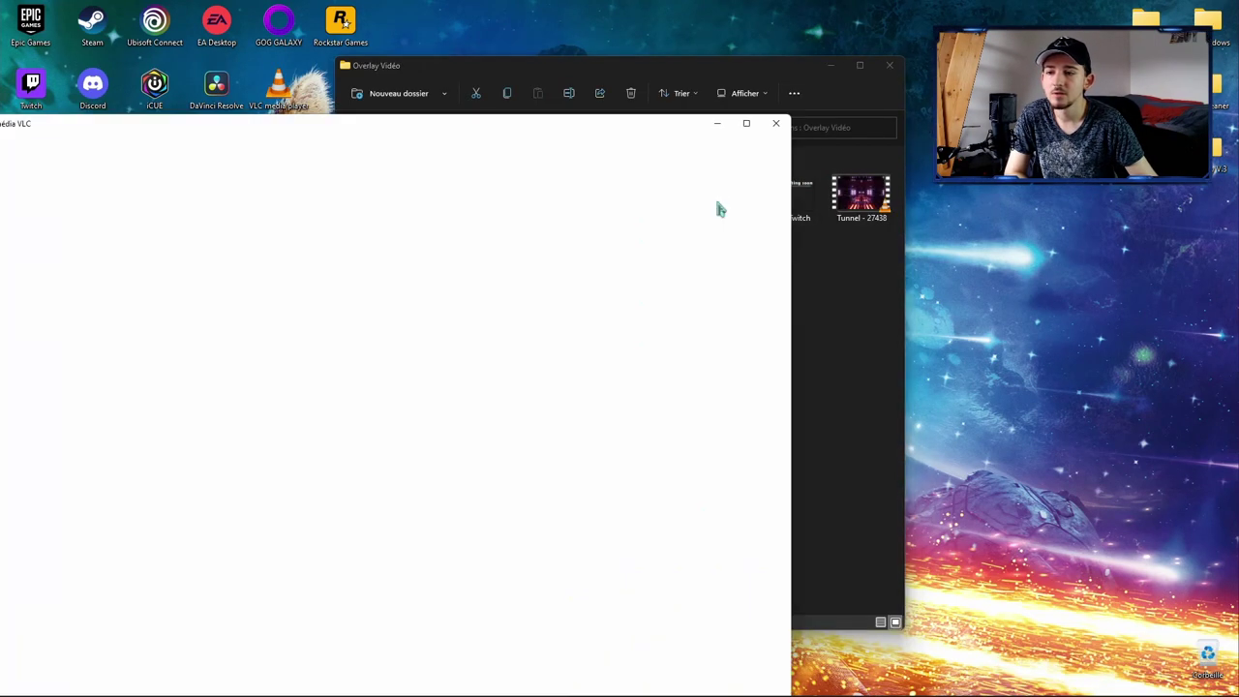
double_click(706, 213)
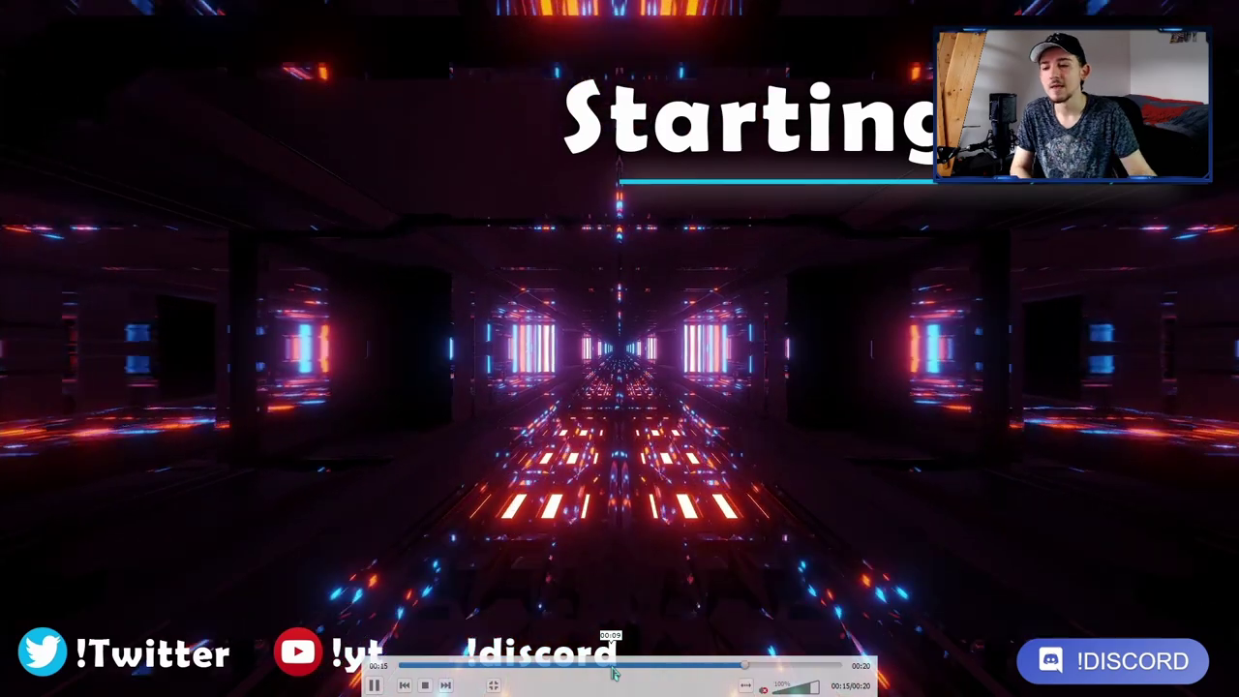
click(514, 668)
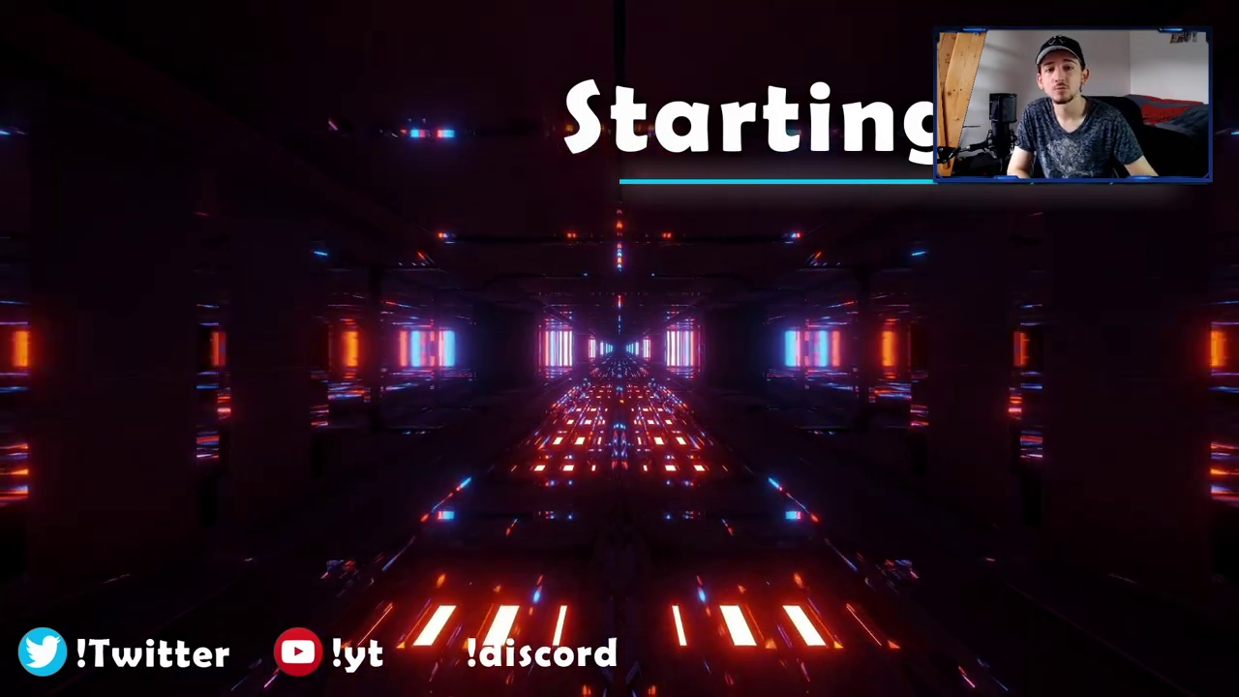
Step: Close VLC and check in the file's Properties that Overlay intro is 96,9 Mo
double_click(697, 409)
key(alt+F4)
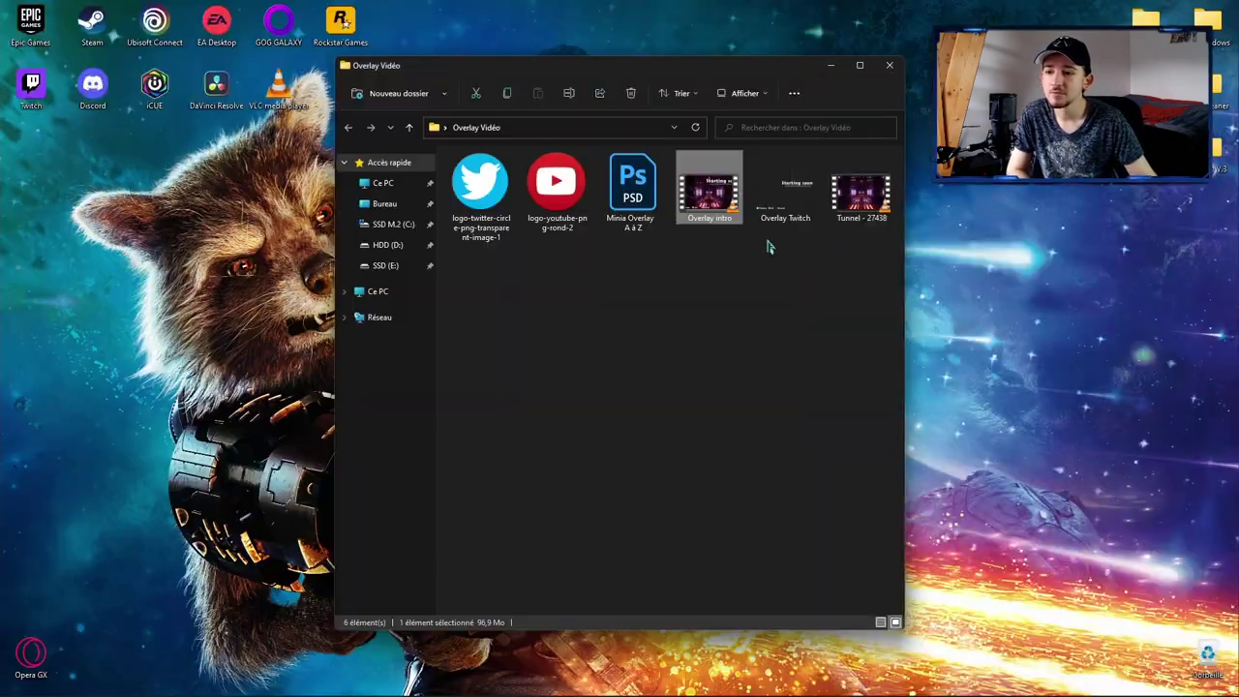
right_click(731, 200)
click(779, 343)
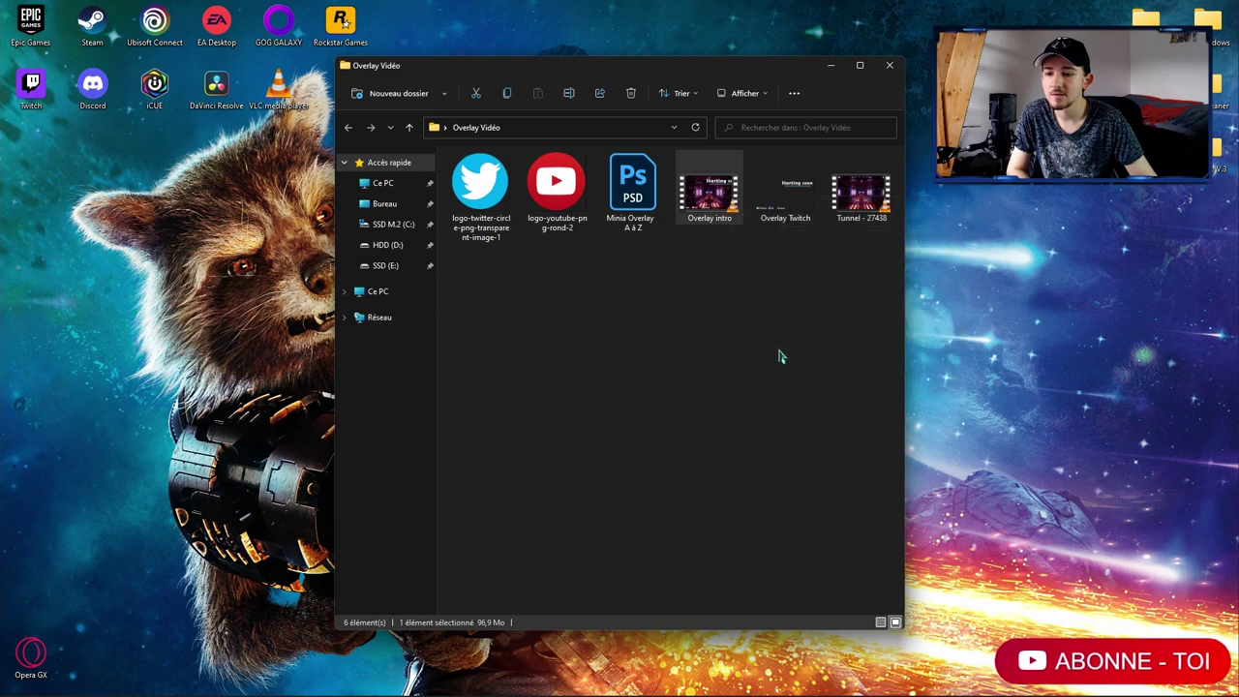
drag(842, 343, 819, 345)
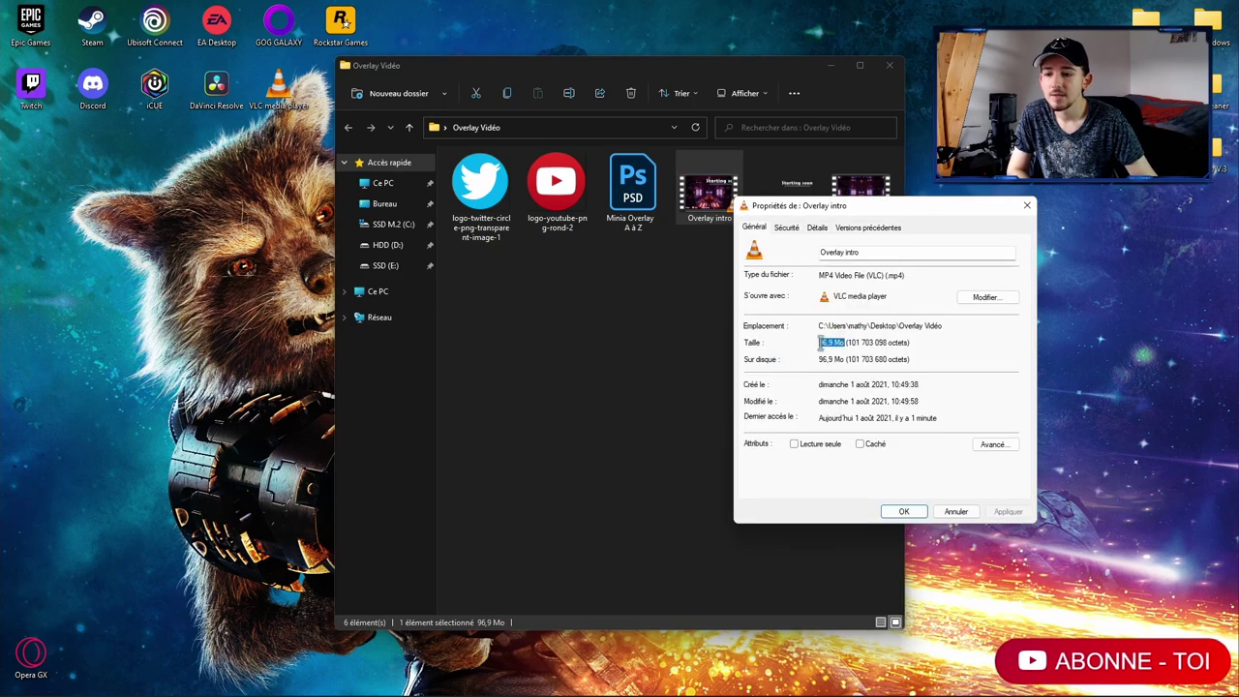
click(1027, 209)
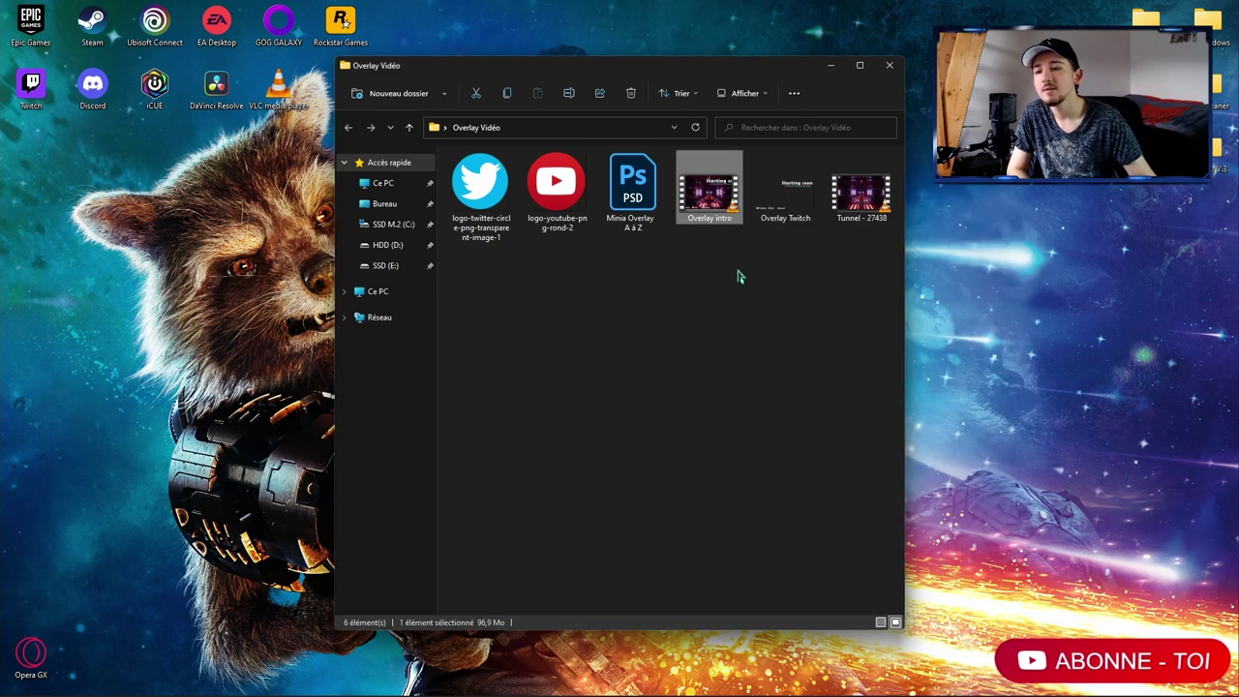
click(743, 273)
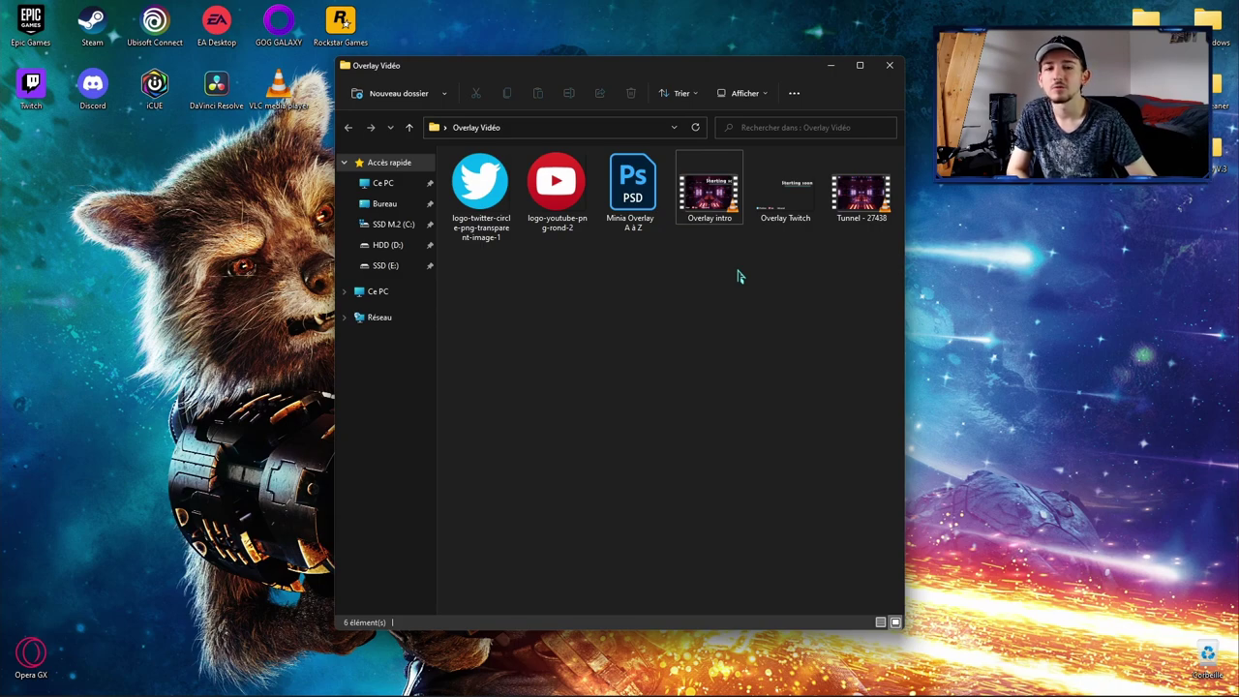